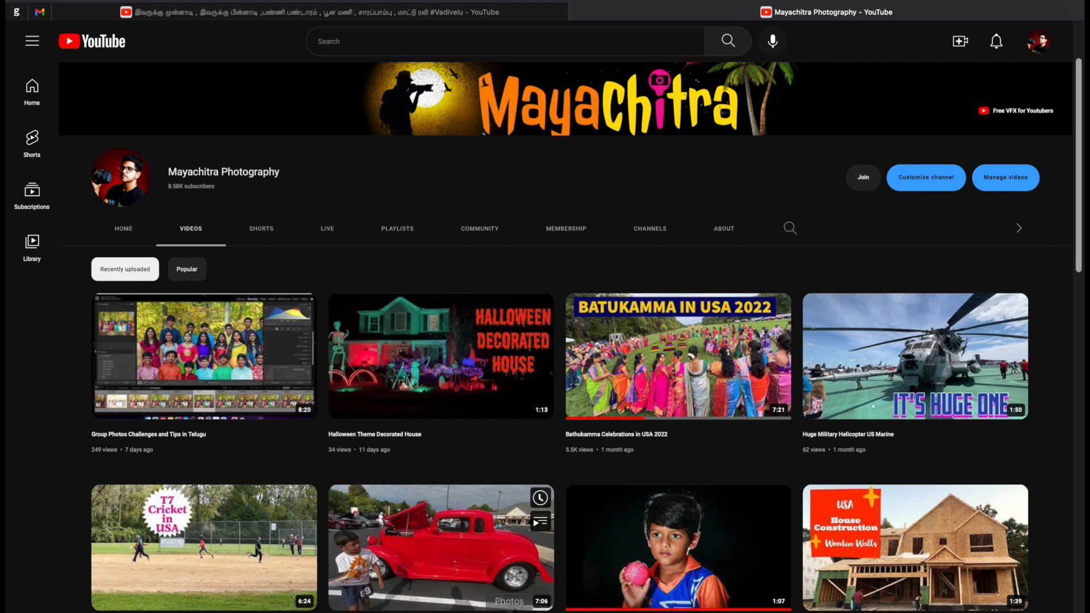
Switch to Final Cut Pro and play back the "Here I'm" title following the thrown ball in the Catching ball clip.
{"action": "mouse_move", "coordinate": [509, 609]}
{"action": "left_click", "coordinate": [546, 608]}
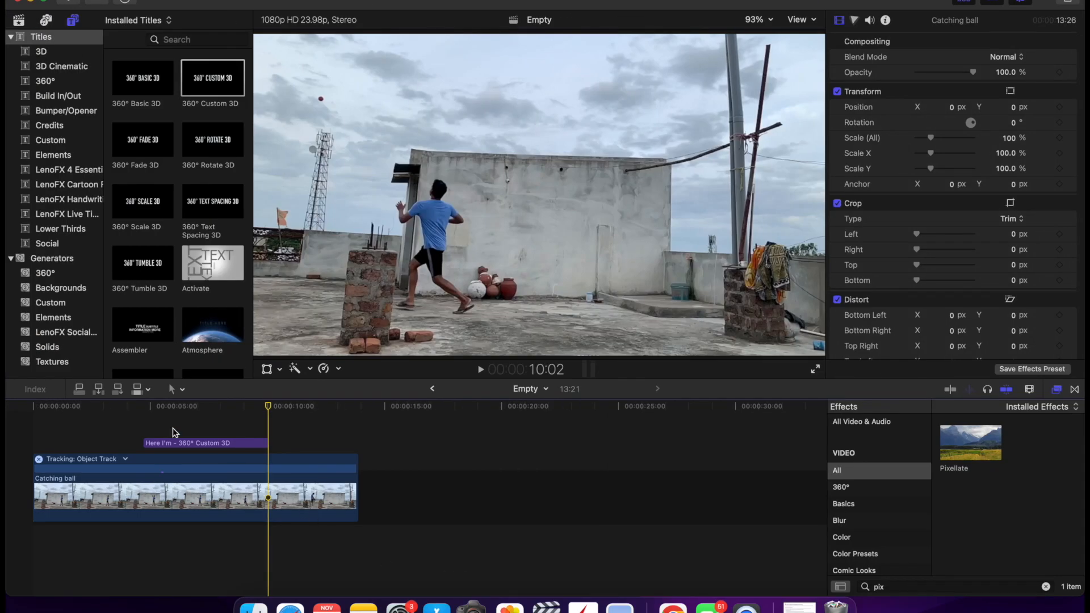
{"action": "left_click", "coordinate": [153, 407]}
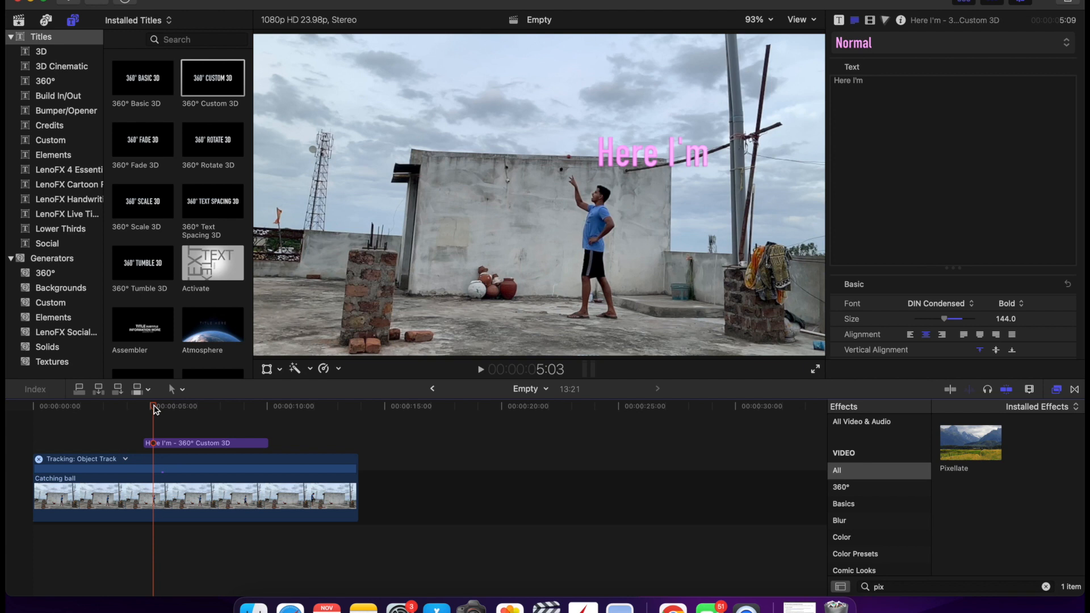
{"action": "key", "text": "space"}
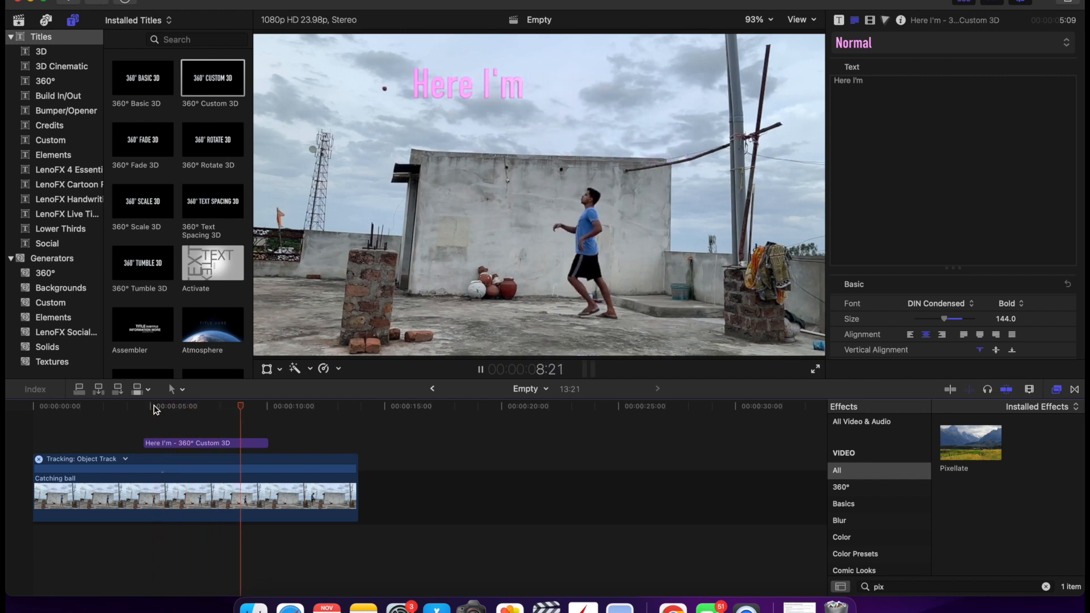
{"action": "key", "text": "space"}
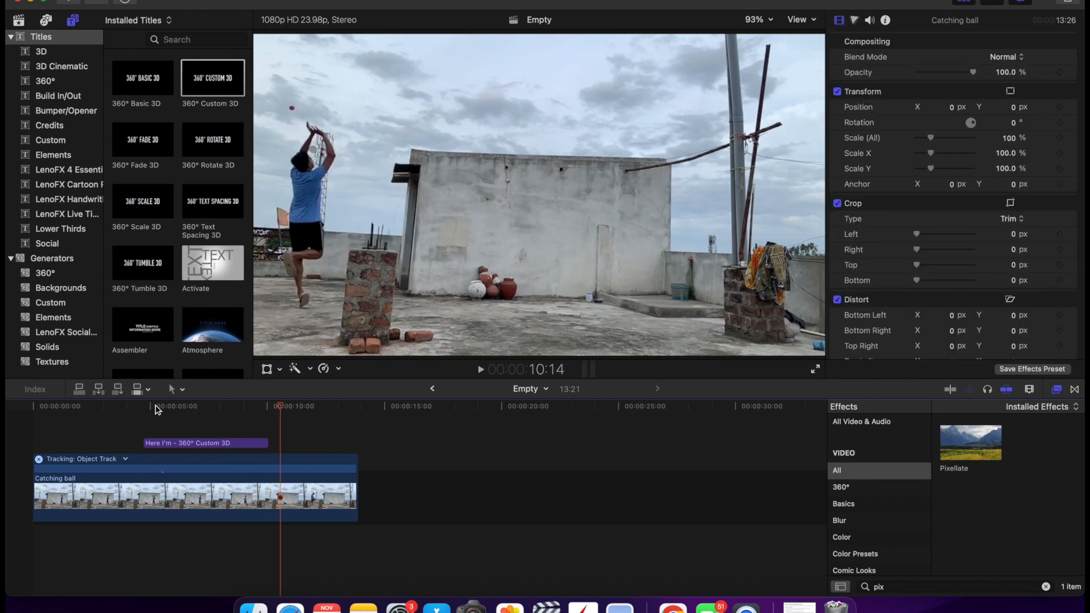
{"action": "left_click", "coordinate": [155, 407]}
{"action": "key", "text": "space"}
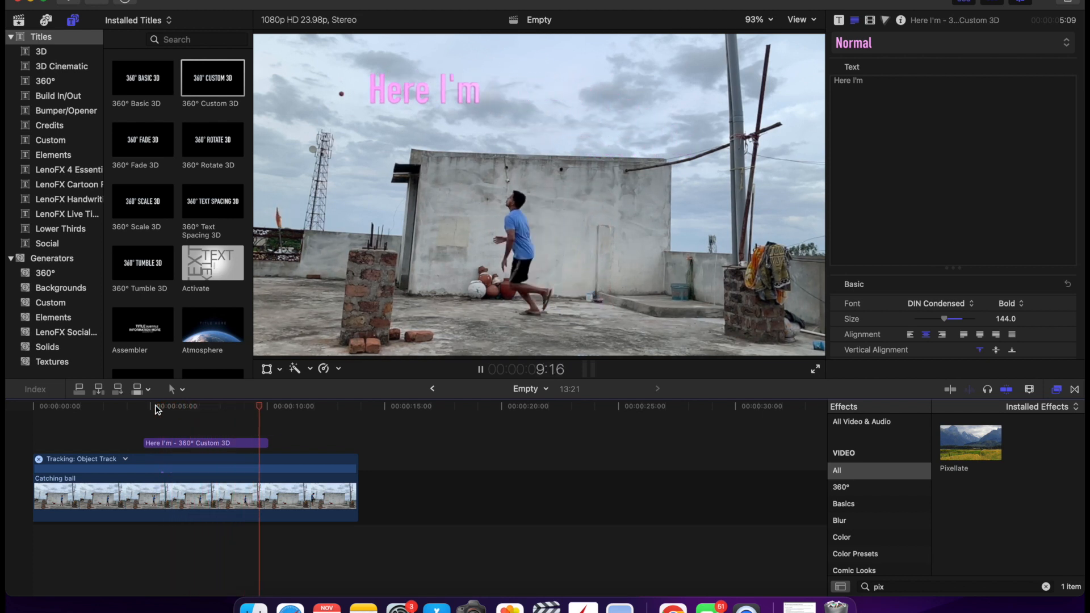
{"action": "key", "text": "space"}
{"action": "left_click", "coordinate": [159, 407]}
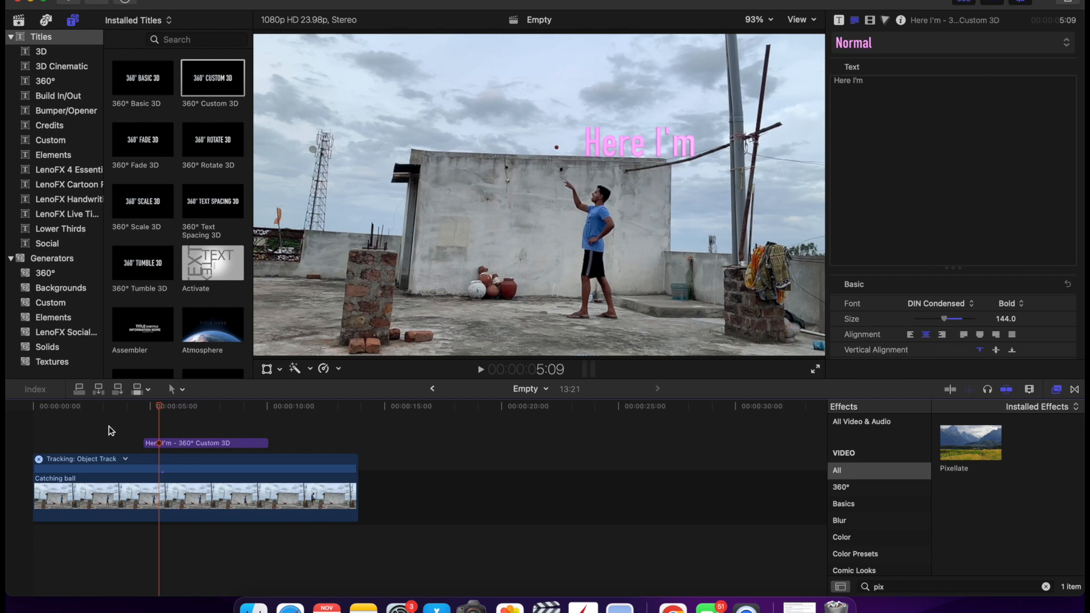
Delete the "Here I'm" title above the Catching ball clip.
{"action": "left_click", "coordinate": [193, 444]}
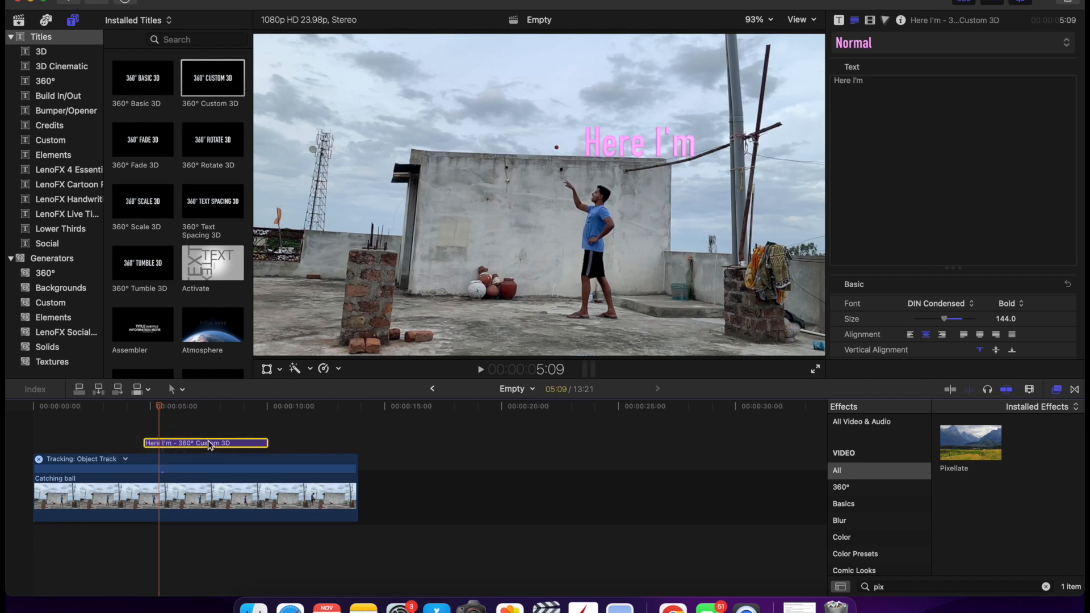
{"action": "key", "text": "Delete"}
{"action": "left_click", "coordinate": [186, 459]}
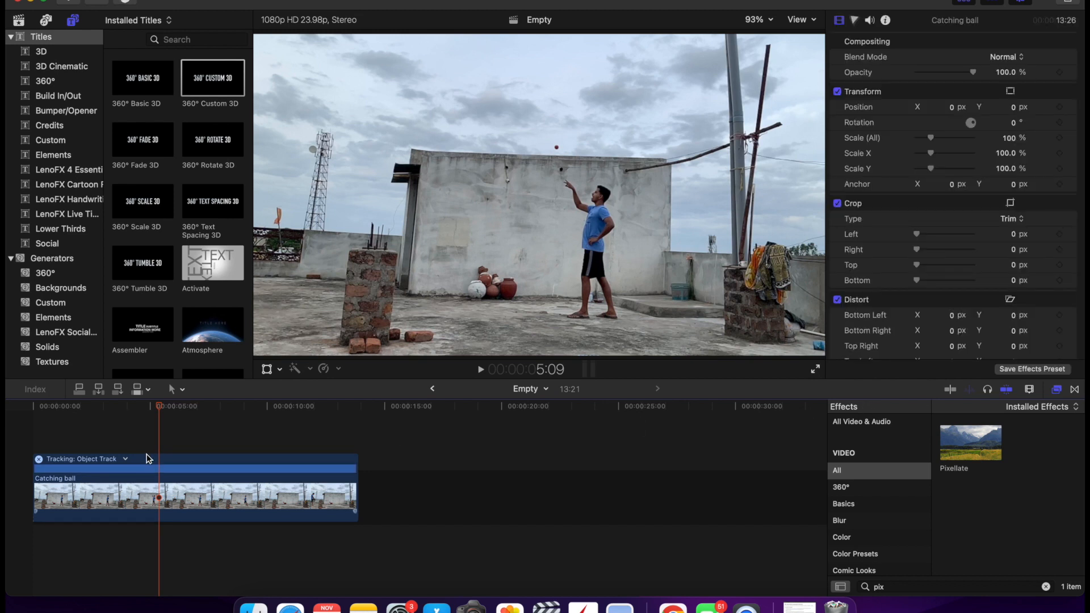
Undo the earlier title and tracking edits to clear the title above the clip, and close the clip's tracking editor.
{"action": "key", "text": "super+z"}
{"action": "key", "text": "super+z"}
{"action": "key", "text": "super+z"}
{"action": "key", "text": "super+z"}
{"action": "key", "text": "super+z"}
{"action": "key", "text": "super+z"}
{"action": "key", "text": "super+z"}
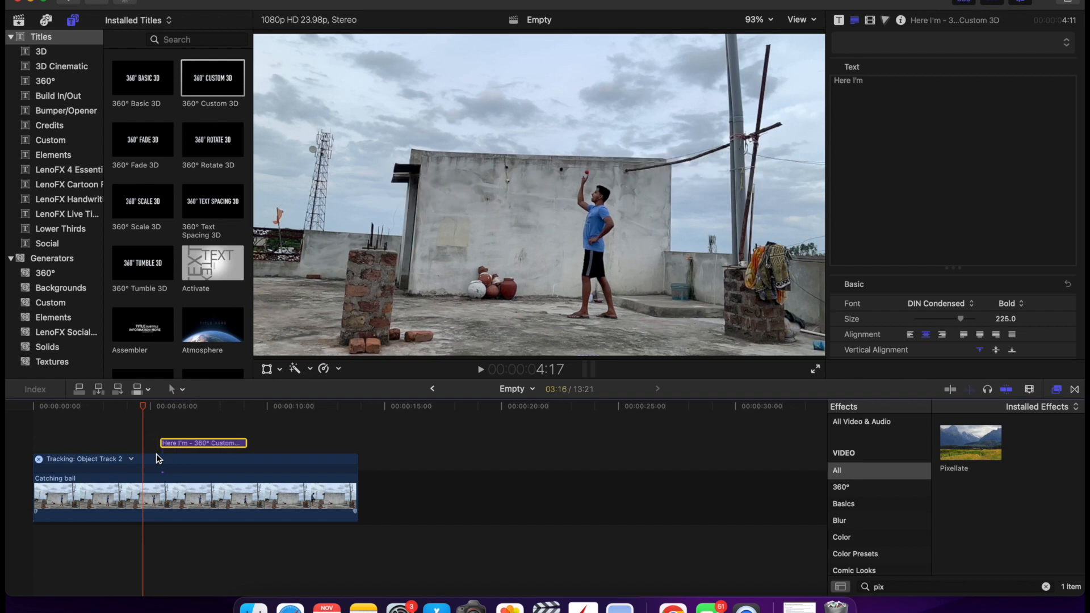
{"action": "key", "text": "super+z"}
{"action": "key", "text": "super+z"}
{"action": "key", "text": "super+z"}
{"action": "key", "text": "super+z"}
{"action": "key", "text": "super+z"}
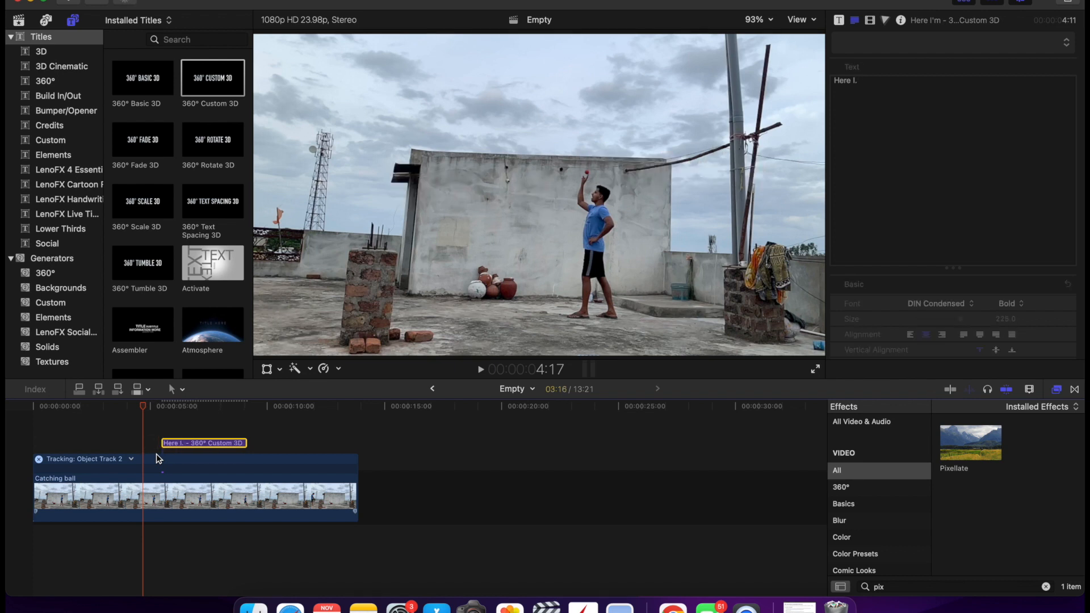
{"action": "left_click", "coordinate": [39, 461]}
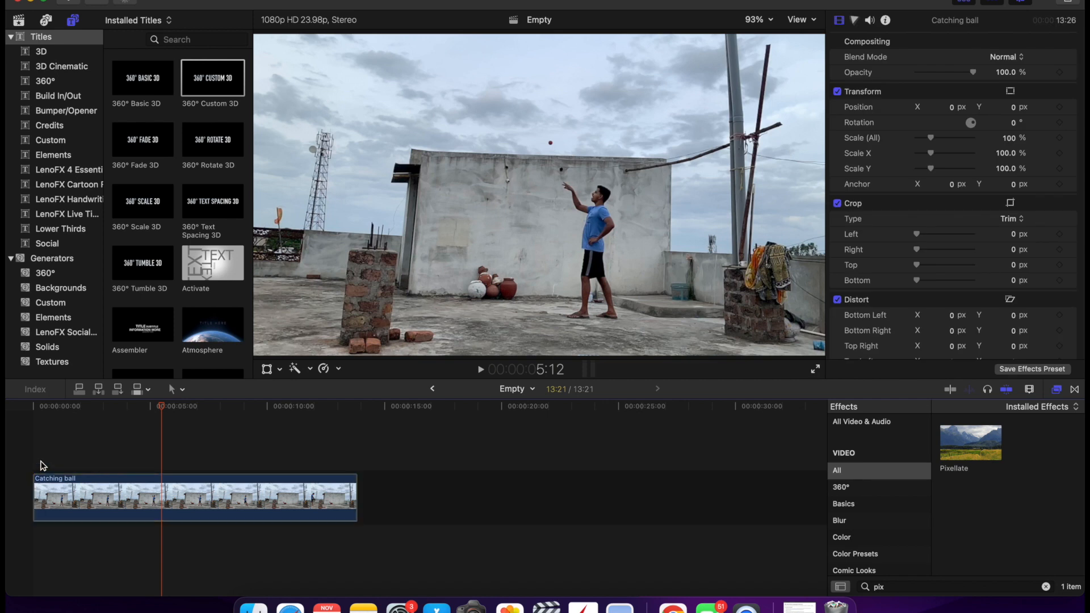
Play the Catching ball clip from the start through to its end to review the ball's motion.
{"action": "left_click", "coordinate": [125, 443]}
{"action": "left_click", "coordinate": [32, 441]}
{"action": "key", "text": "super+4"}
{"action": "key", "text": "space"}
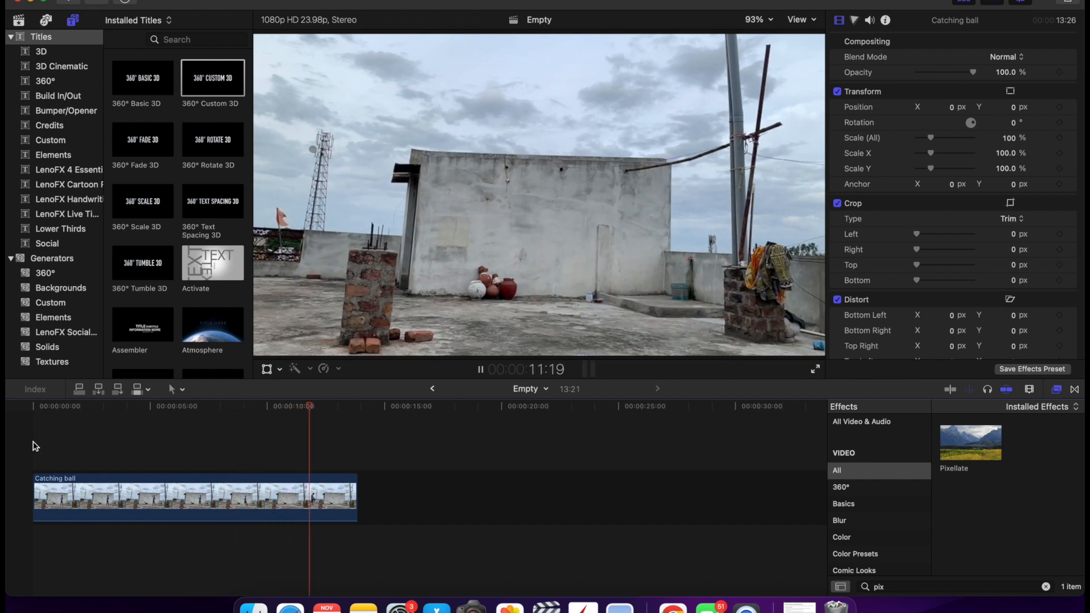
{"action": "key", "text": "space"}
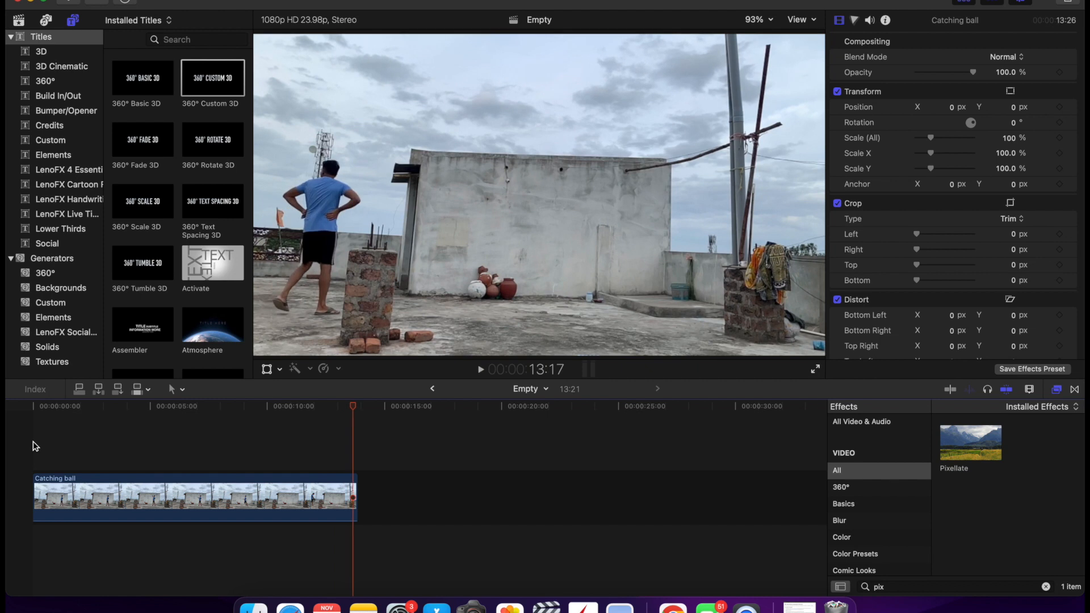
{"action": "left_click", "coordinate": [97, 452]}
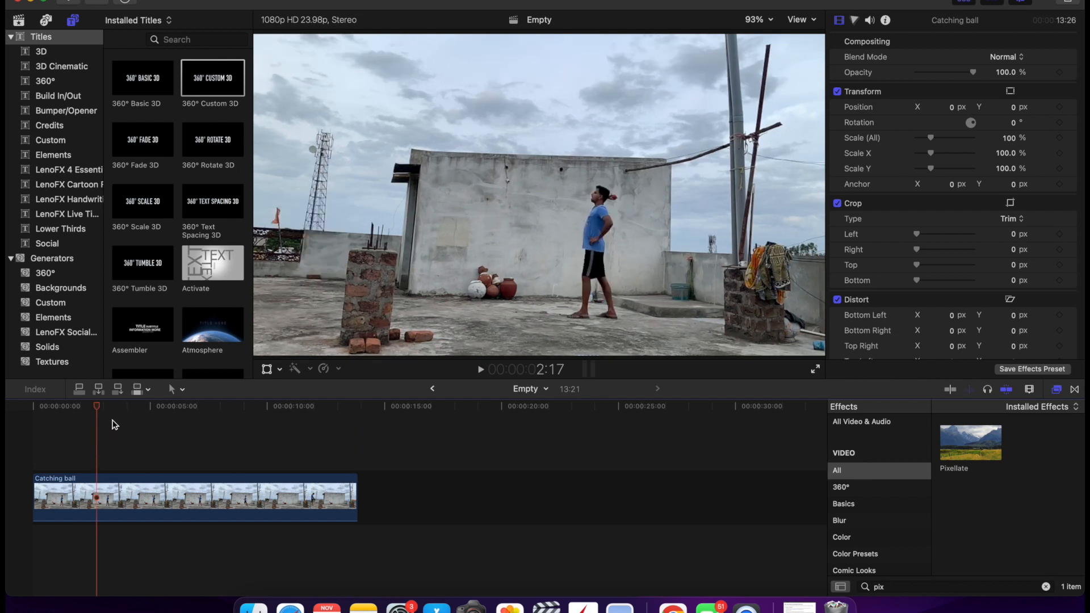
Place the playhead at 5:09, just after the ball leaves the hand, and select the Catching ball clip.
{"action": "left_click", "coordinate": [144, 406]}
{"action": "mouse_move", "coordinate": [146, 411]}
{"action": "left_mouse_down"}
{"action": "mouse_move", "coordinate": [246, 410]}
{"action": "mouse_move", "coordinate": [124, 410]}
{"action": "mouse_move", "coordinate": [159, 406]}
{"action": "mouse_move", "coordinate": [127, 409]}
{"action": "mouse_move", "coordinate": [146, 409]}
{"action": "left_mouse_up"}
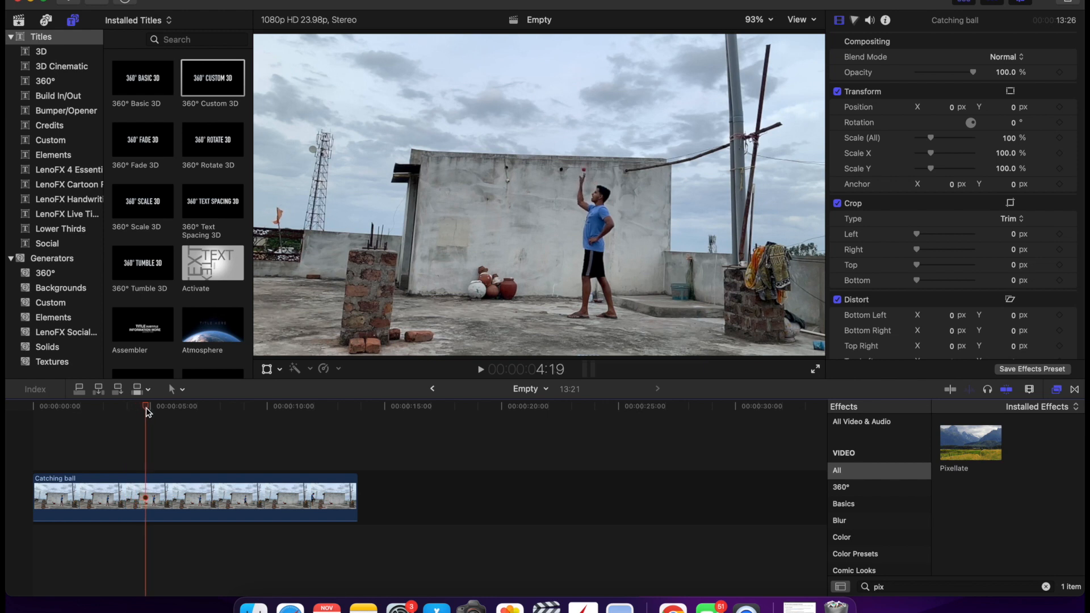
{"action": "left_click_drag", "start_coordinate": [146, 408], "coordinate": [158, 410]}
{"action": "left_click_drag", "start_coordinate": [158, 410], "coordinate": [159, 406]}
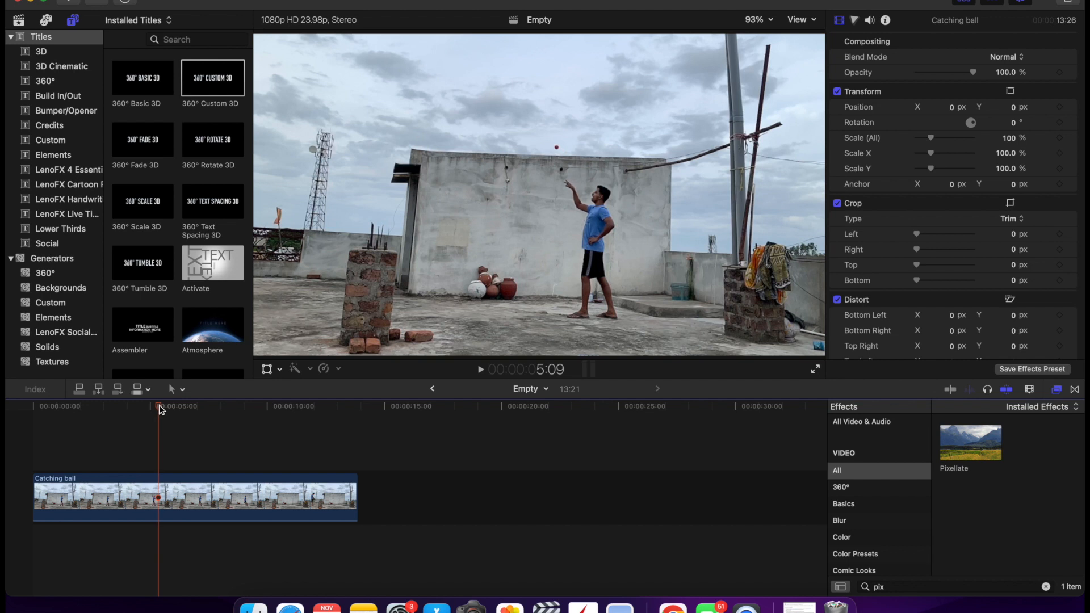
{"action": "left_click", "coordinate": [173, 485]}
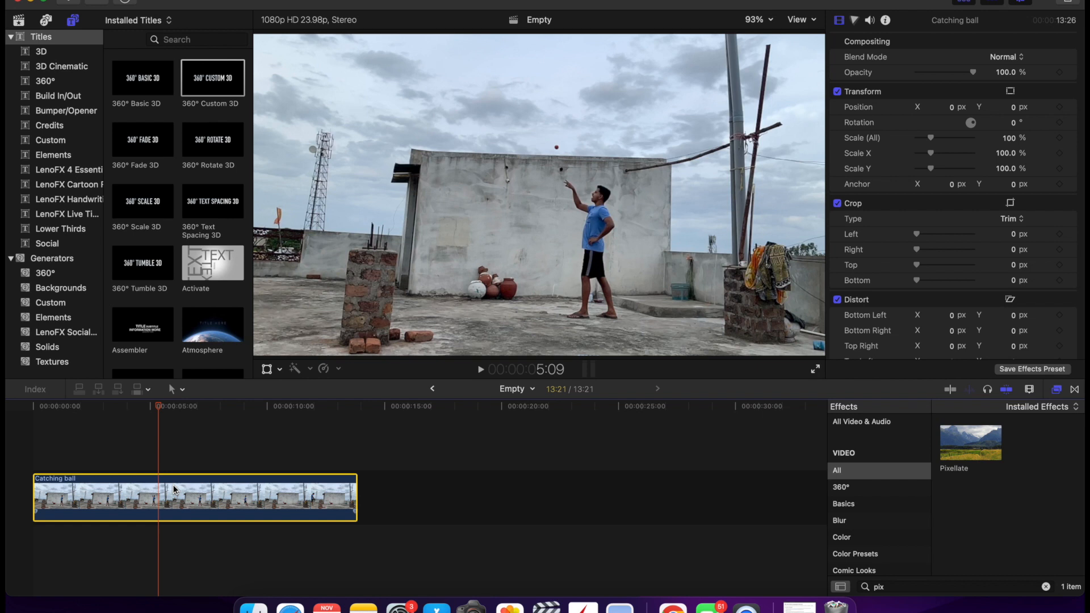
{"action": "scroll", "coordinate": [945, 255], "scroll_direction": "down", "scroll_amount": 5}
{"action": "scroll", "coordinate": [946, 256], "scroll_direction": "down", "scroll_amount": 3}
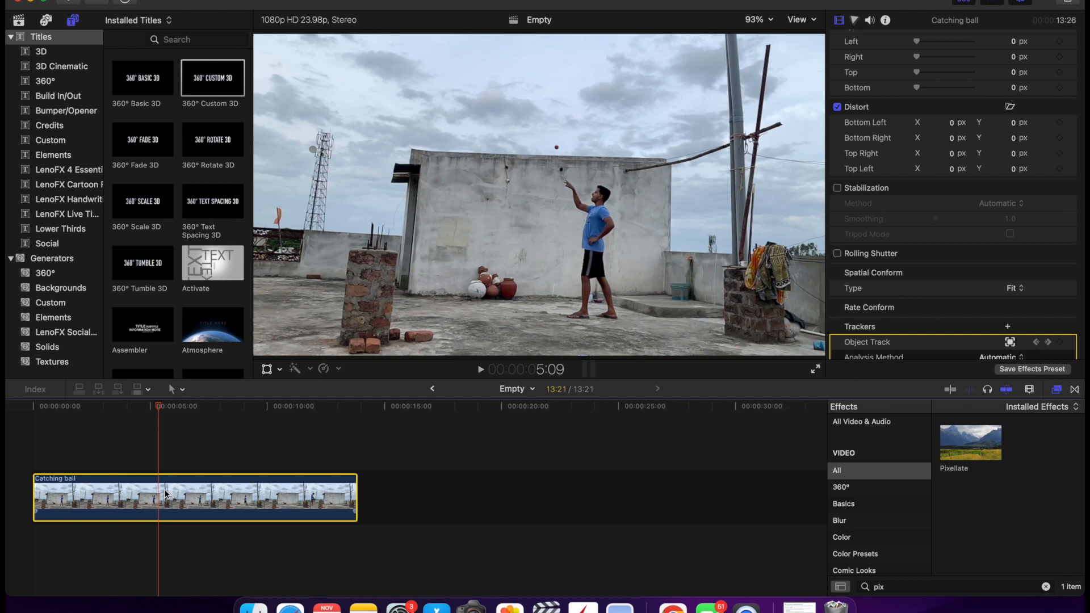
Check the installed Final Cut Pro version in the application's About window, and close it.
{"action": "left_click", "coordinate": [63, 0]}
{"action": "left_click", "coordinate": [74, 2]}
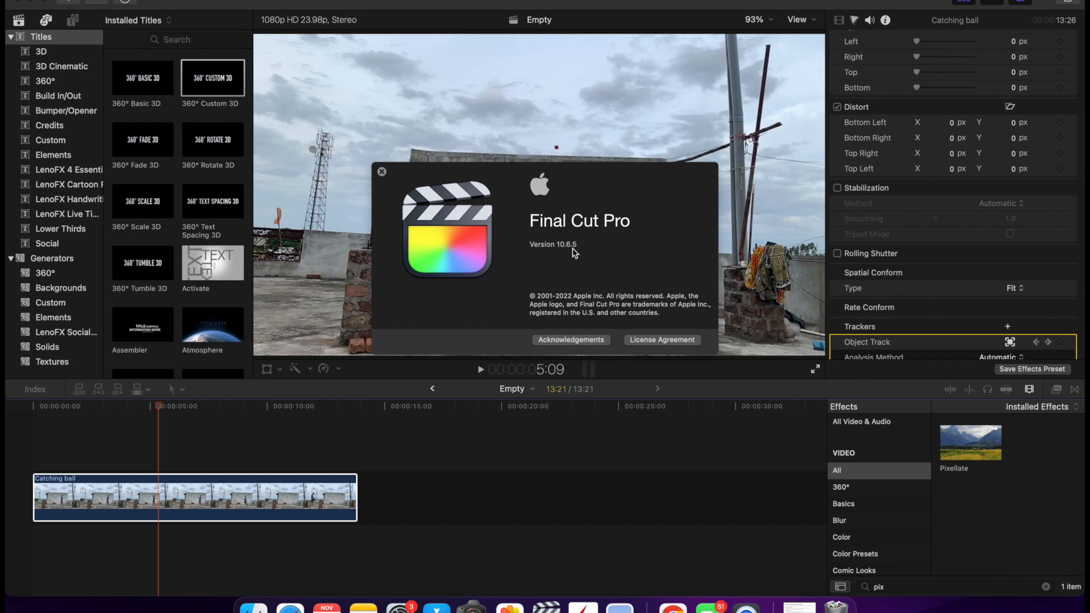
{"action": "left_click", "coordinate": [382, 172]}
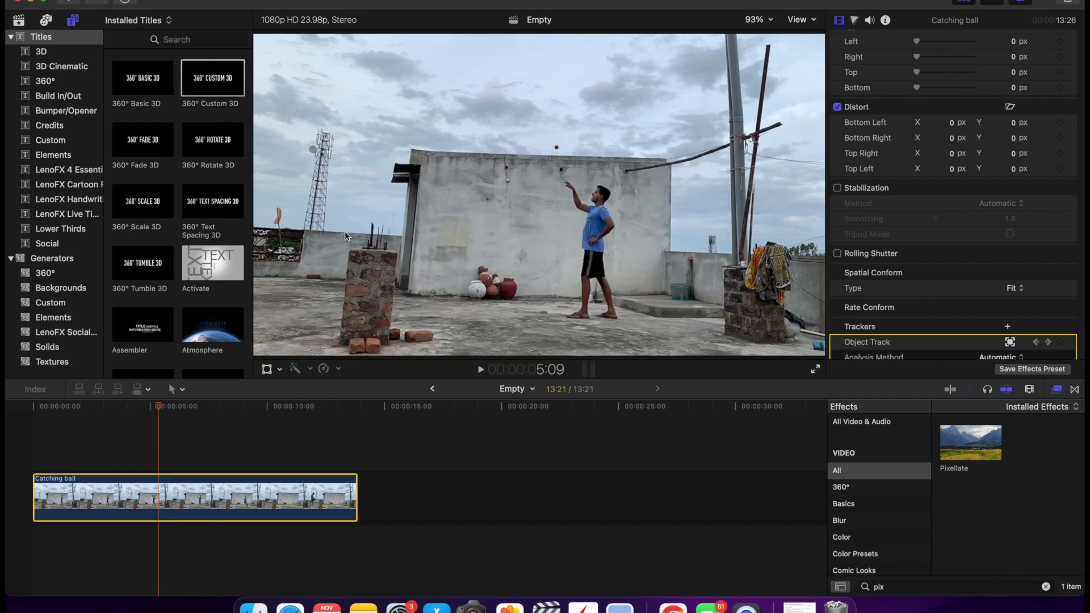
Delete the existing Object Track tracker from the Catching ball clip and close its tracking editor.
{"action": "scroll", "coordinate": [946, 197], "scroll_direction": "up", "scroll_amount": 5}
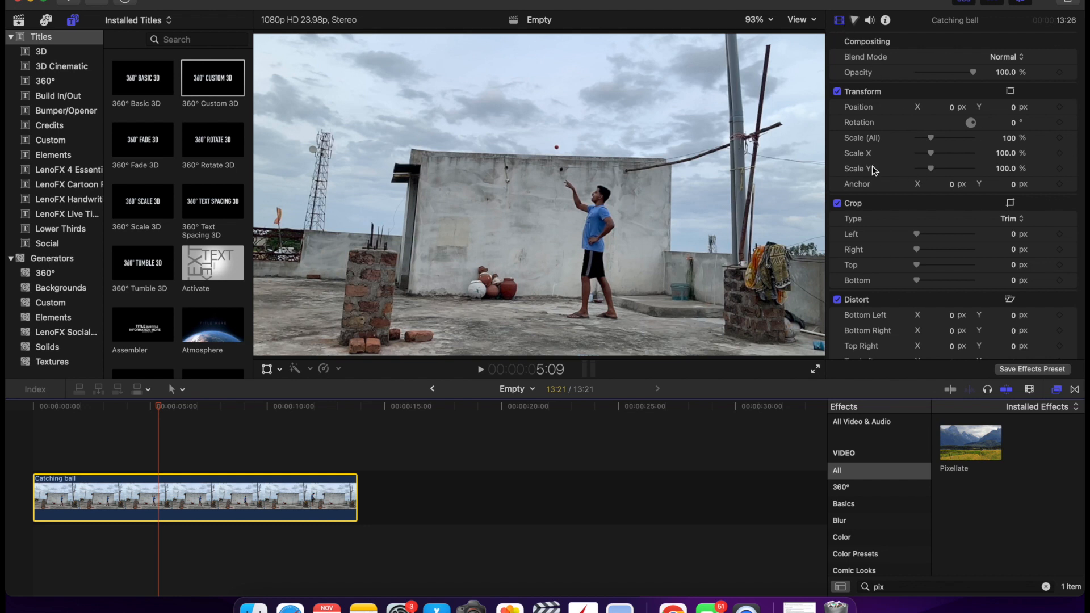
{"action": "scroll", "coordinate": [946, 211], "scroll_direction": "down", "scroll_amount": 8}
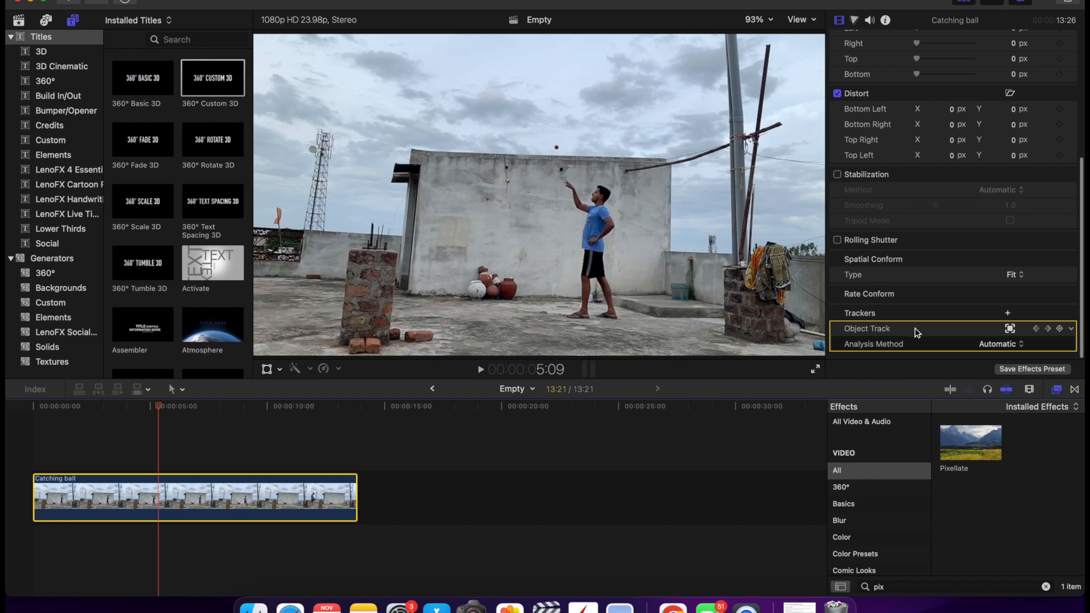
{"action": "left_click", "coordinate": [869, 316]}
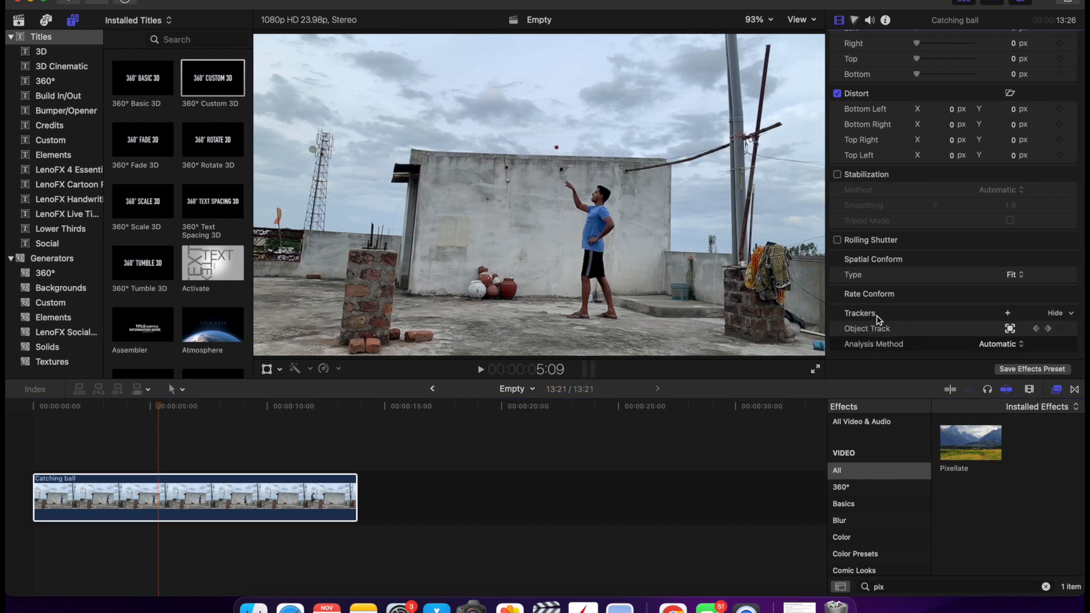
{"action": "left_click", "coordinate": [895, 333]}
{"action": "key", "text": "Delete"}
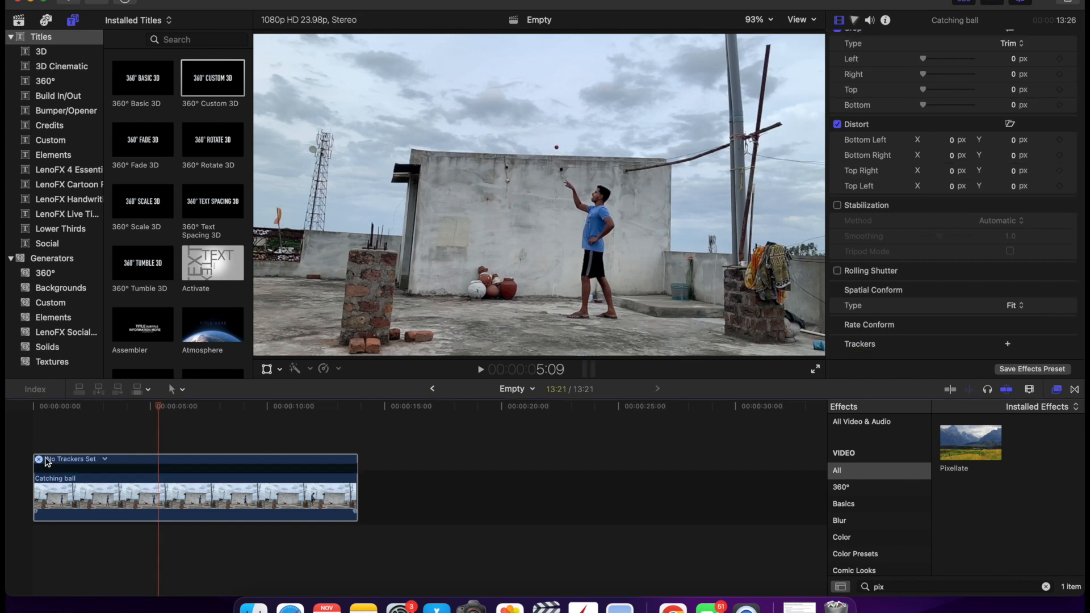
{"action": "left_click", "coordinate": [38, 459]}
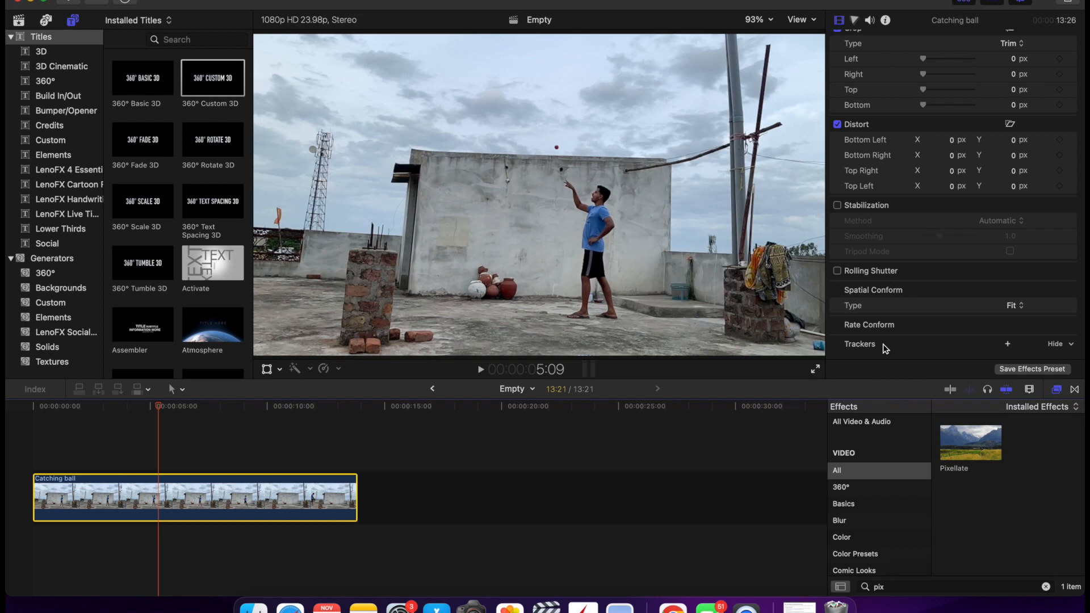
Add an object tracker at 5:09, fit it as a small circle around the ball, and analyze its motion.
{"action": "left_click", "coordinate": [1009, 345]}
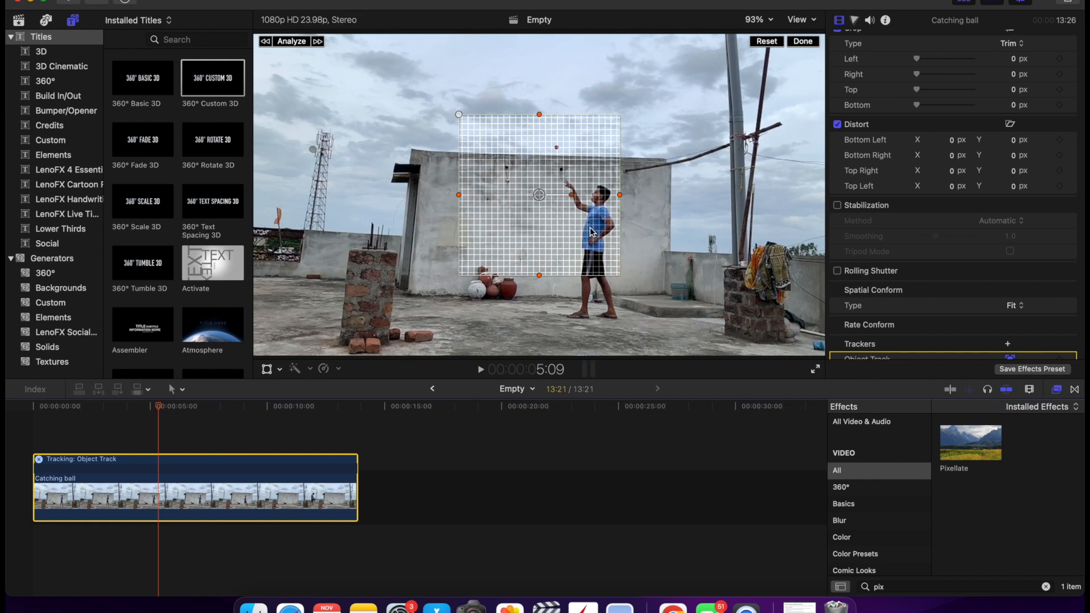
{"action": "left_click_drag", "start_coordinate": [540, 194], "coordinate": [557, 146]}
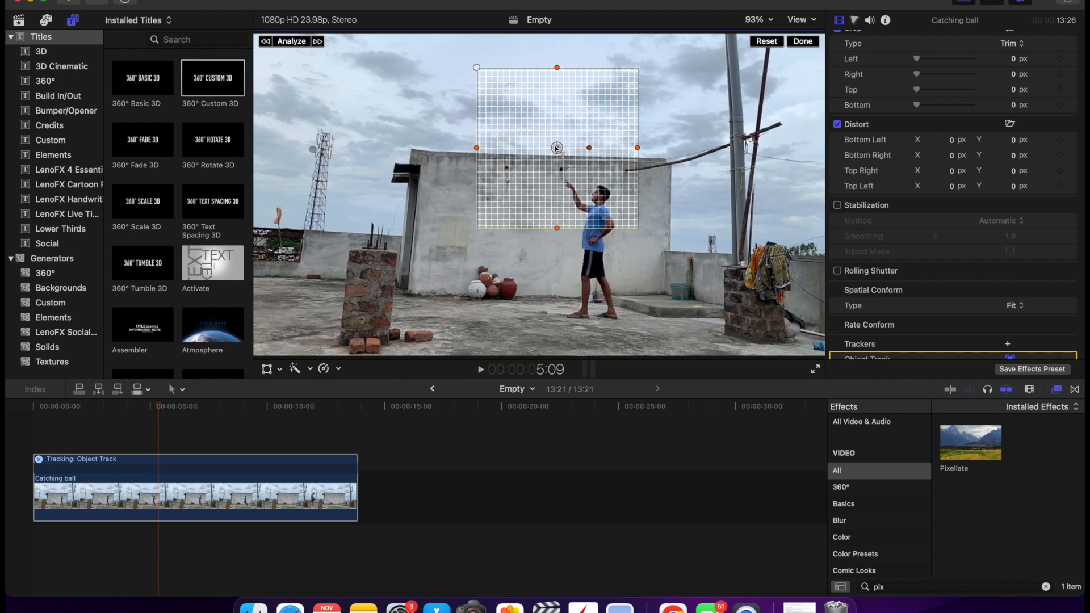
{"action": "left_click_drag", "start_coordinate": [477, 68], "coordinate": [529, 121]}
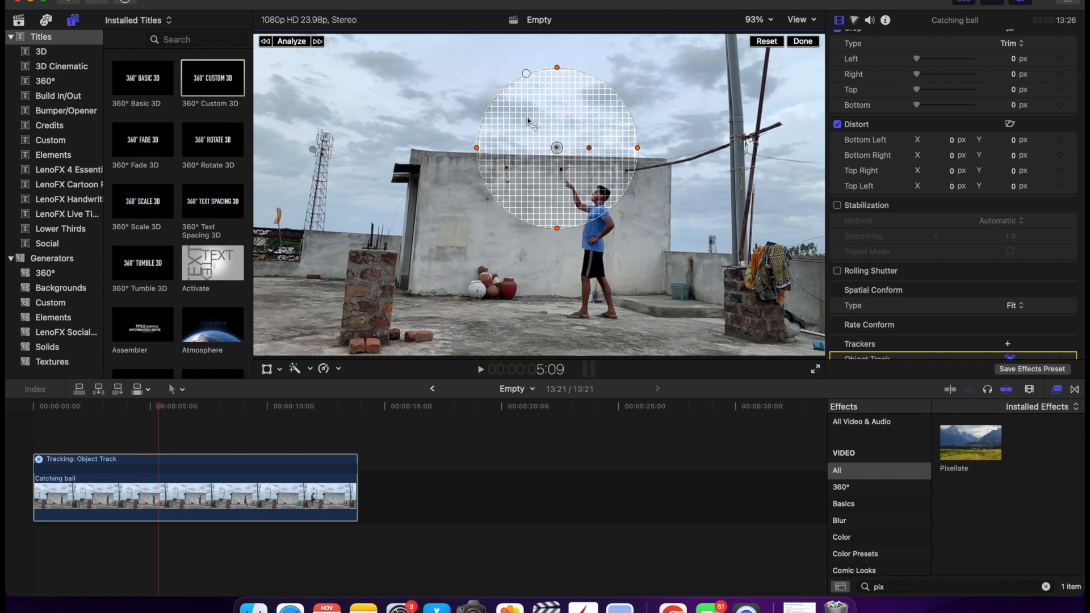
{"action": "left_click_drag", "start_coordinate": [557, 67], "coordinate": [558, 111]}
{"action": "left_click_drag", "start_coordinate": [477, 148], "coordinate": [544, 147]}
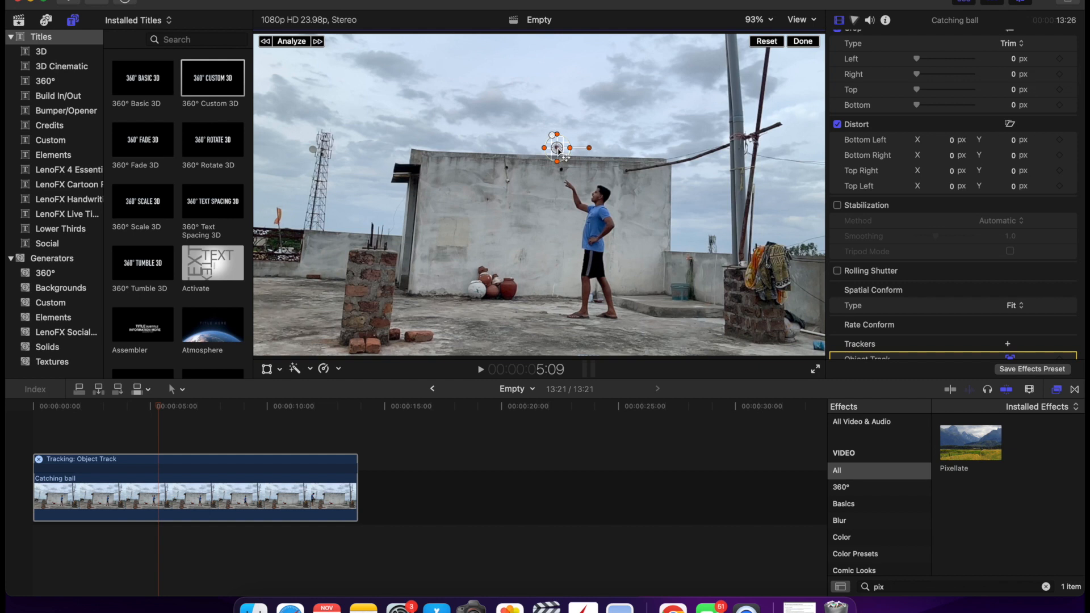
{"action": "left_click", "coordinate": [292, 43]}
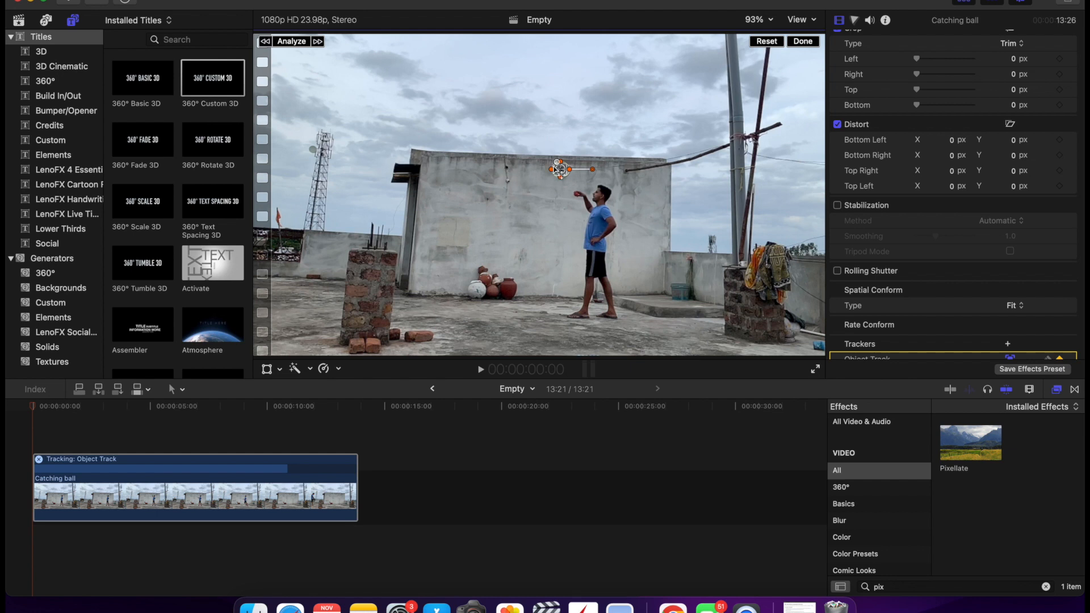
Align the tracker with the ball at 5:13 and 5:04, and play on to 6:11 to check the tracking.
{"action": "left_click_drag", "start_coordinate": [33, 409], "coordinate": [165, 404]}
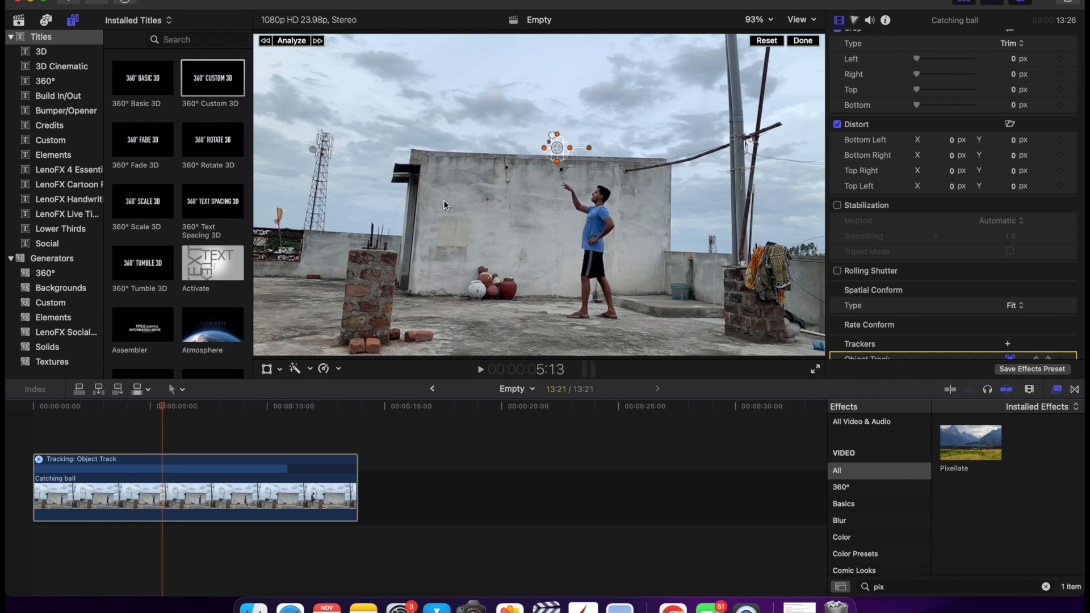
{"action": "left_click_drag", "start_coordinate": [562, 157], "coordinate": [553, 149]}
{"action": "mouse_move", "coordinate": [158, 408]}
{"action": "left_mouse_down"}
{"action": "mouse_move", "coordinate": [140, 407]}
{"action": "mouse_move", "coordinate": [154, 402]}
{"action": "left_mouse_up"}
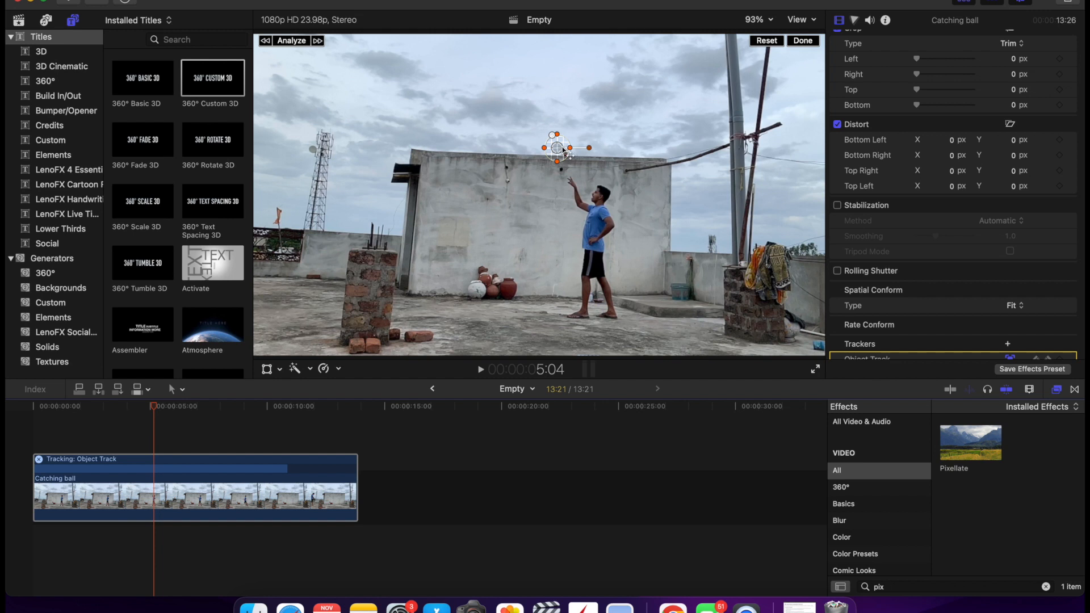
{"action": "left_click_drag", "start_coordinate": [562, 149], "coordinate": [572, 155]}
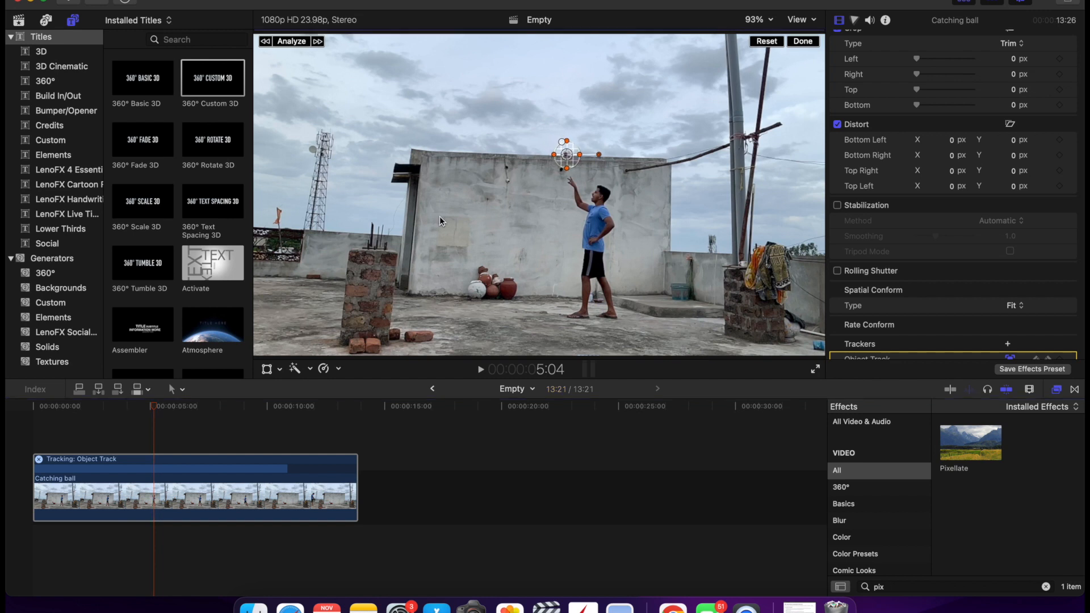
{"action": "key", "text": "space"}
{"action": "key", "text": "space"}
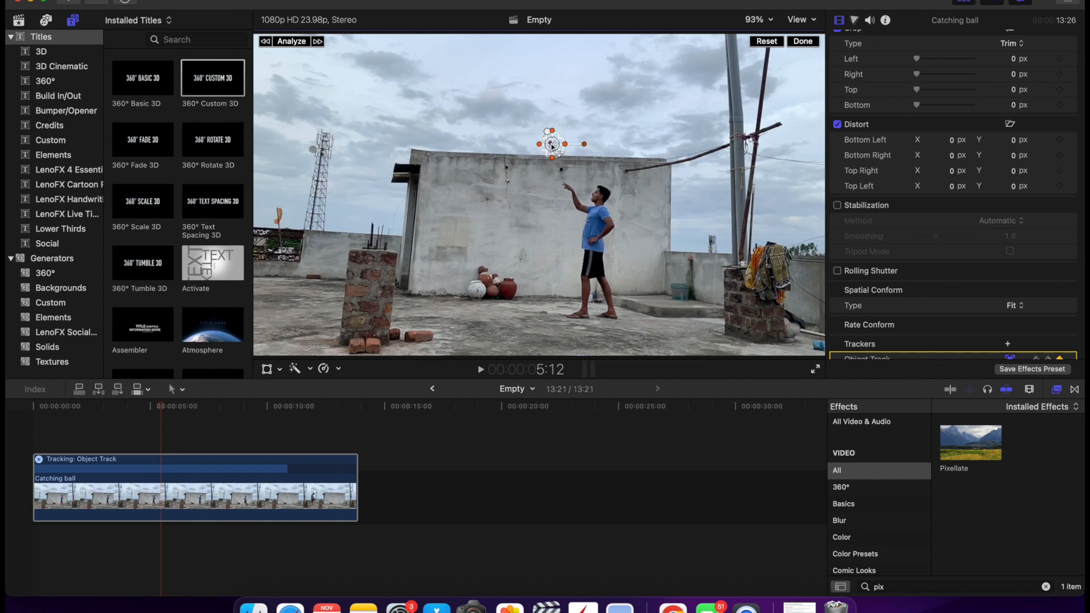
{"action": "key", "text": "space"}
{"action": "key", "text": "space"}
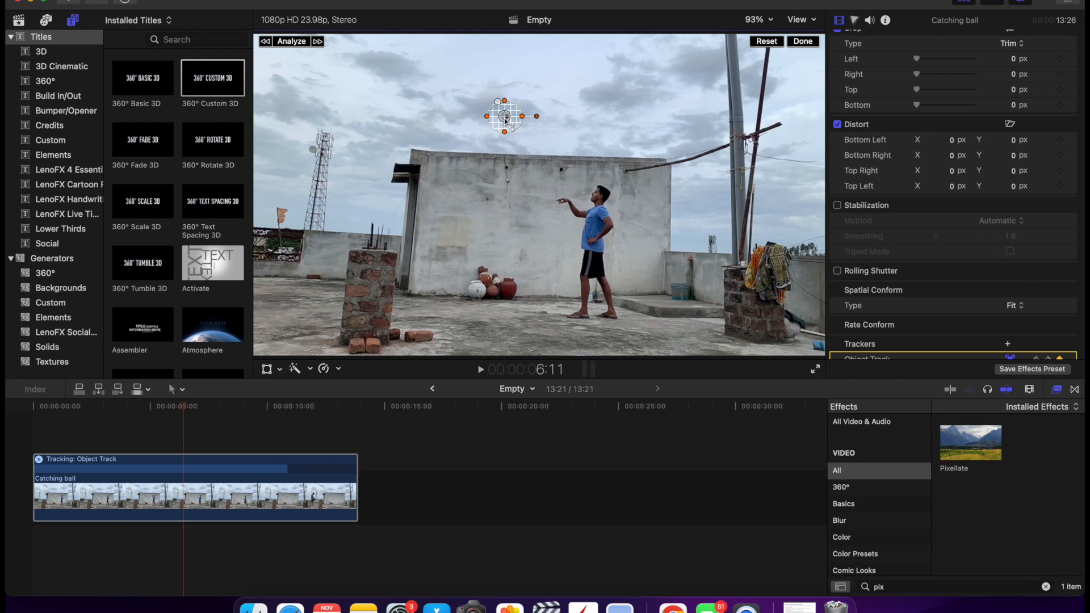
Shift the tracker onto the ball at 5:05 and check the frames up to 5:18.
{"action": "left_click_drag", "start_coordinate": [181, 408], "coordinate": [156, 408]}
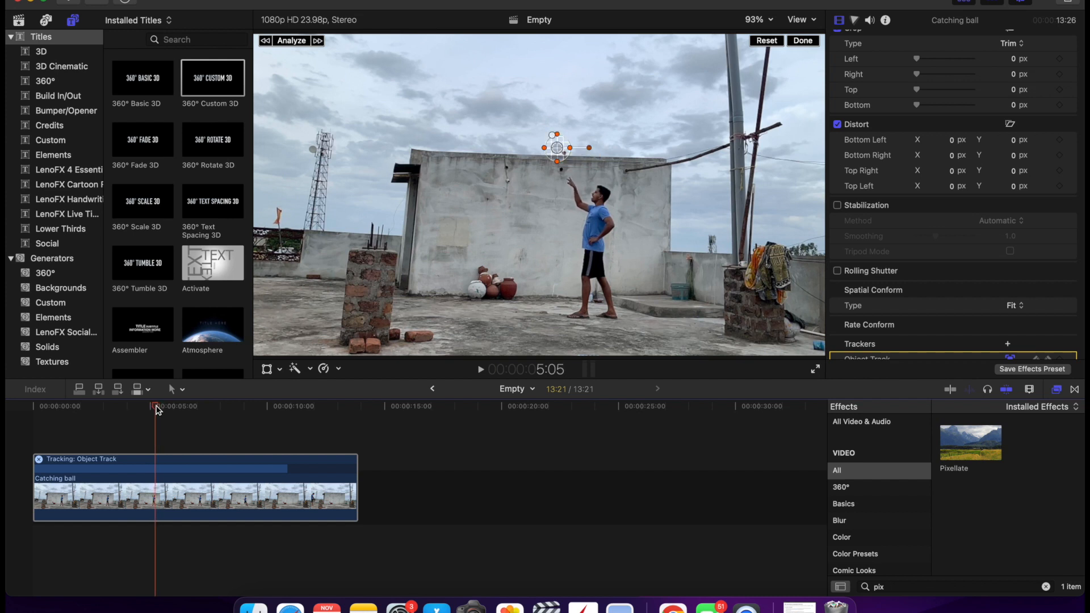
{"action": "left_click", "coordinate": [560, 152]}
{"action": "left_click_drag", "start_coordinate": [561, 153], "coordinate": [568, 158]}
{"action": "mouse_move", "coordinate": [157, 410]}
{"action": "left_mouse_down"}
{"action": "mouse_move", "coordinate": [204, 411]}
{"action": "mouse_move", "coordinate": [142, 410]}
{"action": "mouse_move", "coordinate": [169, 410]}
{"action": "left_mouse_up"}
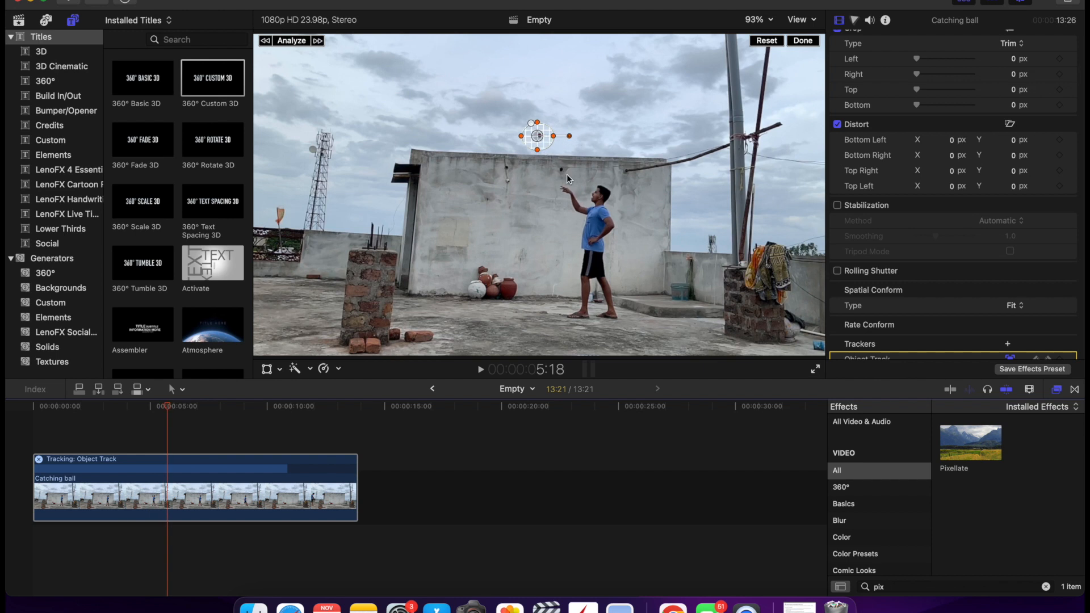
Realign the tracker with the ball at the hand at 4:15 and 4:12.
{"action": "left_click_drag", "start_coordinate": [170, 412], "coordinate": [142, 412]}
{"action": "left_click_drag", "start_coordinate": [149, 410], "coordinate": [143, 411]}
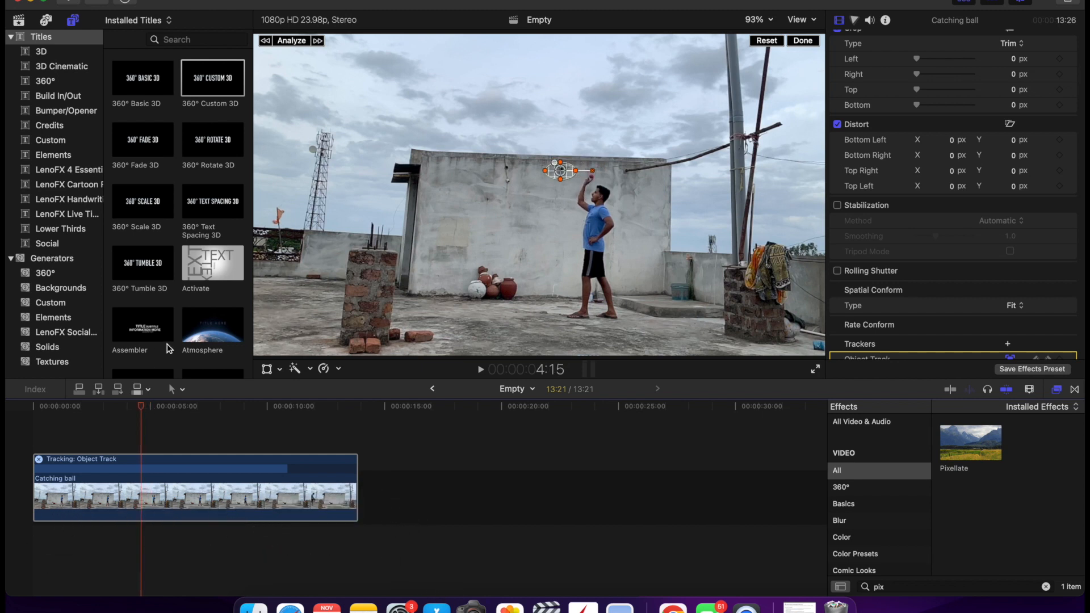
{"action": "left_click_drag", "start_coordinate": [561, 176], "coordinate": [593, 180]}
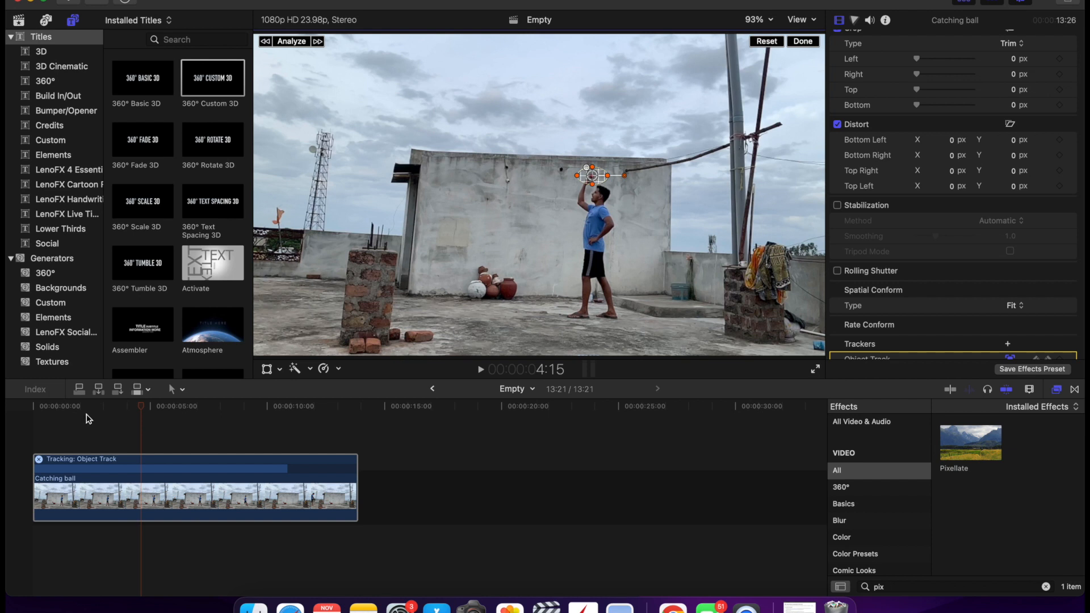
{"action": "left_click_drag", "start_coordinate": [141, 408], "coordinate": [139, 410]}
{"action": "left_click_drag", "start_coordinate": [556, 172], "coordinate": [602, 188]}
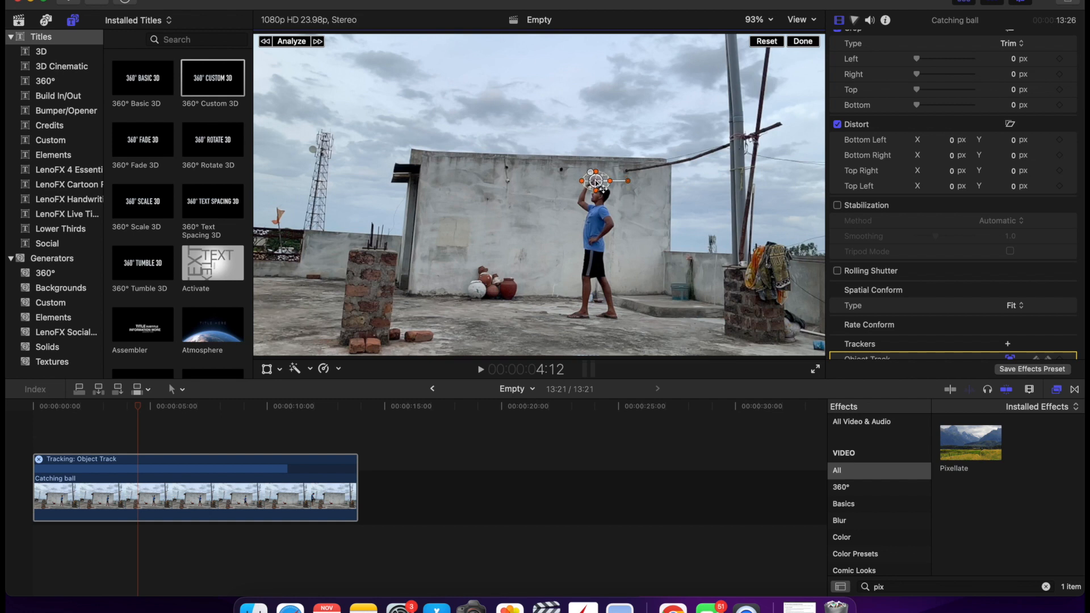
Reposition the tracker over the ball at 4:16 and on the following frame, 4:17.
{"action": "mouse_move", "coordinate": [137, 417]}
{"action": "left_mouse_down"}
{"action": "mouse_move", "coordinate": [52, 430]}
{"action": "mouse_move", "coordinate": [161, 421]}
{"action": "mouse_move", "coordinate": [49, 430]}
{"action": "mouse_move", "coordinate": [175, 423]}
{"action": "mouse_move", "coordinate": [128, 420]}
{"action": "mouse_move", "coordinate": [144, 423]}
{"action": "left_mouse_up"}
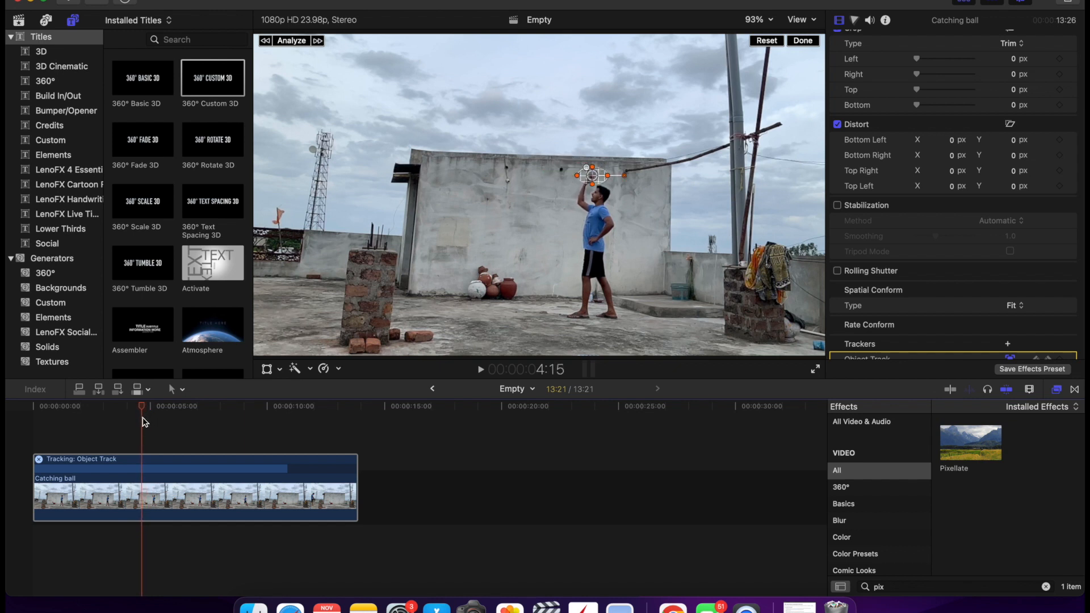
{"action": "left_click_drag", "start_coordinate": [144, 421], "coordinate": [146, 422]}
{"action": "left_click_drag", "start_coordinate": [562, 177], "coordinate": [581, 177]}
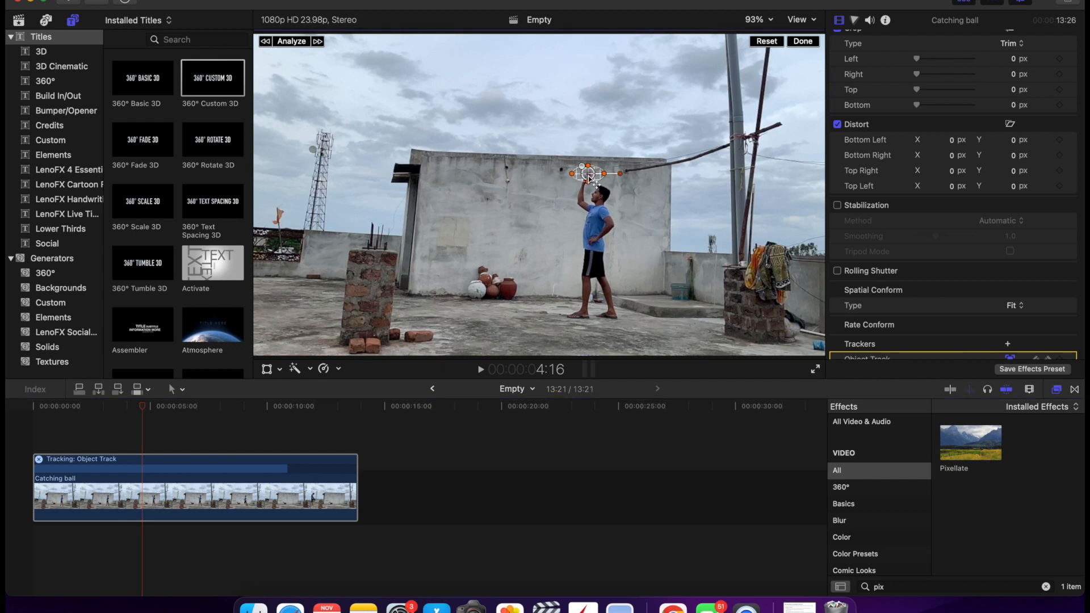
{"action": "key", "text": "Right"}
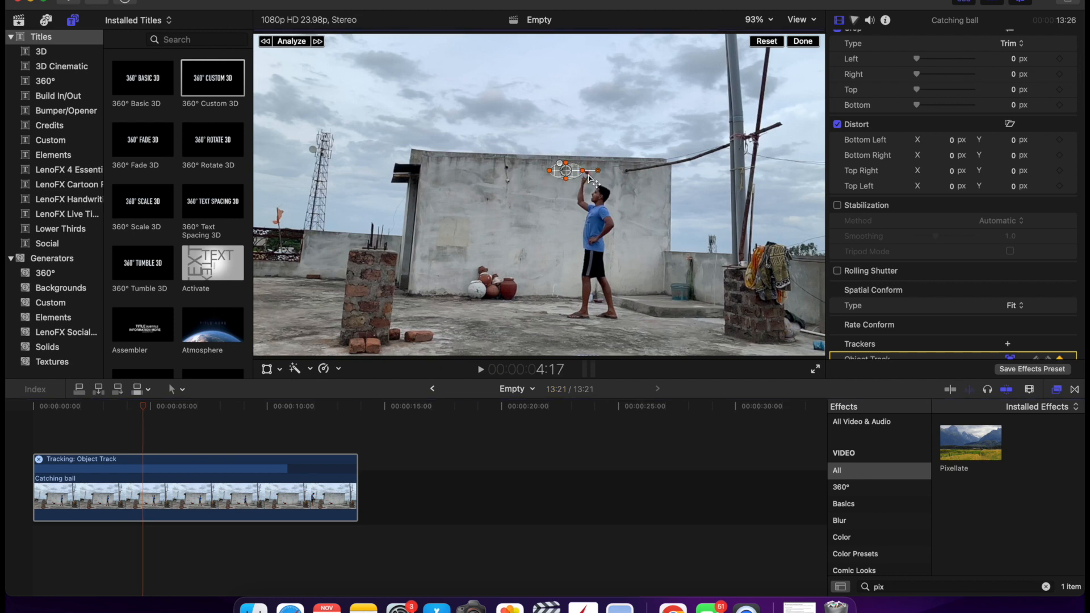
{"action": "left_click_drag", "start_coordinate": [589, 172], "coordinate": [591, 177]}
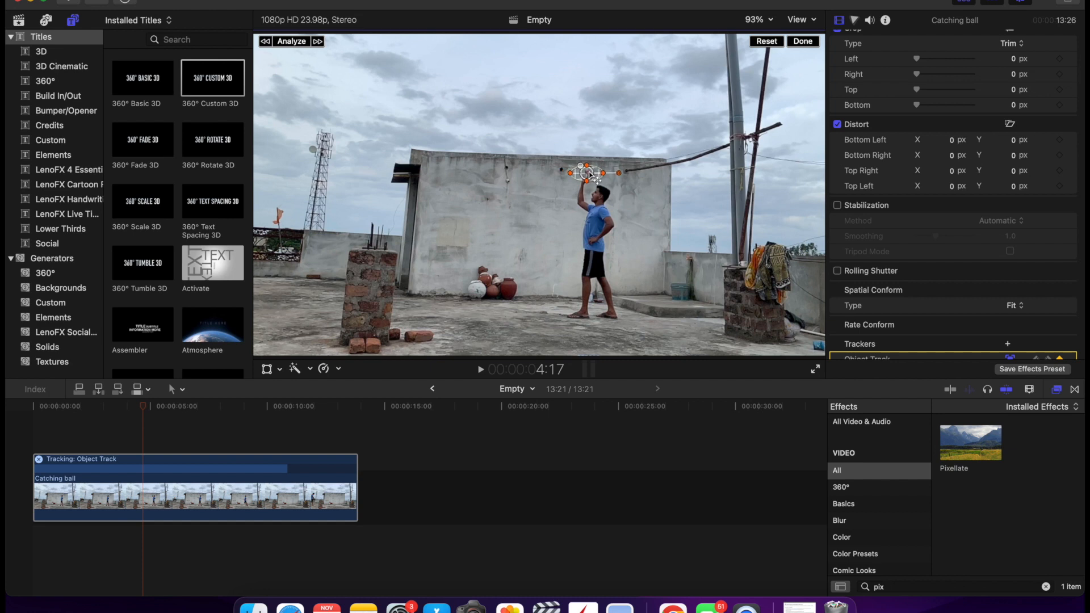
Step through the frames up to 5:03 to check the tracker, and shift it onto the ball at 4:22.
{"action": "key", "text": "Right"}
{"action": "key", "text": "Right"}
{"action": "key", "text": "Right"}
{"action": "key", "text": "Right"}
{"action": "key", "text": "Right"}
{"action": "key", "text": "Right"}
{"action": "key", "text": "Right"}
{"action": "key", "text": "Right"}
{"action": "key", "text": "Right"}
{"action": "key", "text": "Right"}
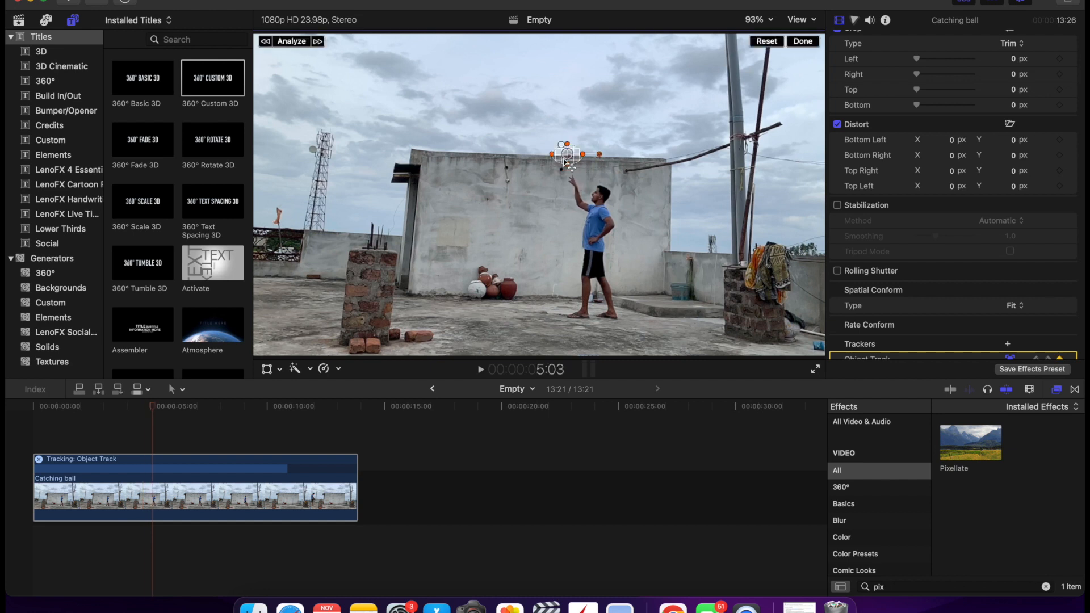
{"action": "left_click_drag", "start_coordinate": [151, 407], "coordinate": [149, 408]}
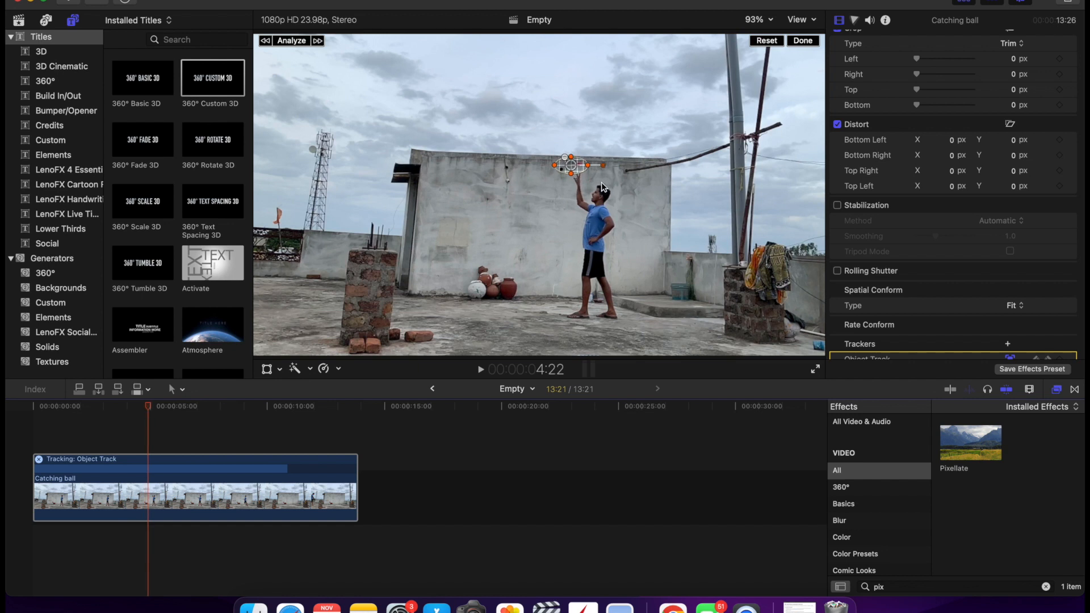
{"action": "left_click_drag", "start_coordinate": [571, 169], "coordinate": [578, 169]}
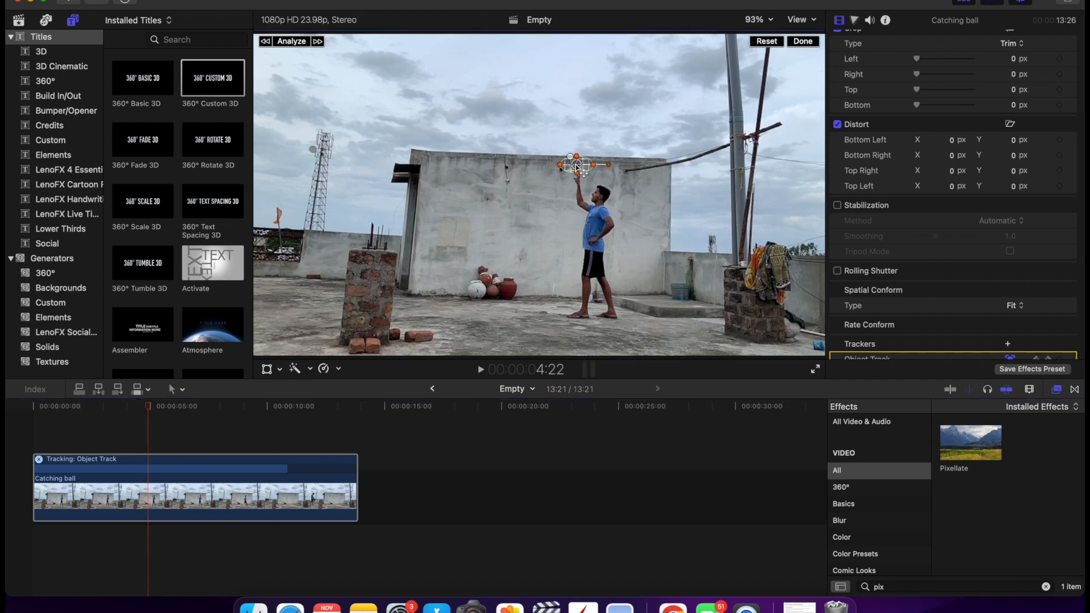
Align the tracker with the ball at 4:19, 4:18 and 4:21, and play the throw to 6:10 to check it.
{"action": "left_click_drag", "start_coordinate": [149, 406], "coordinate": [145, 407]}
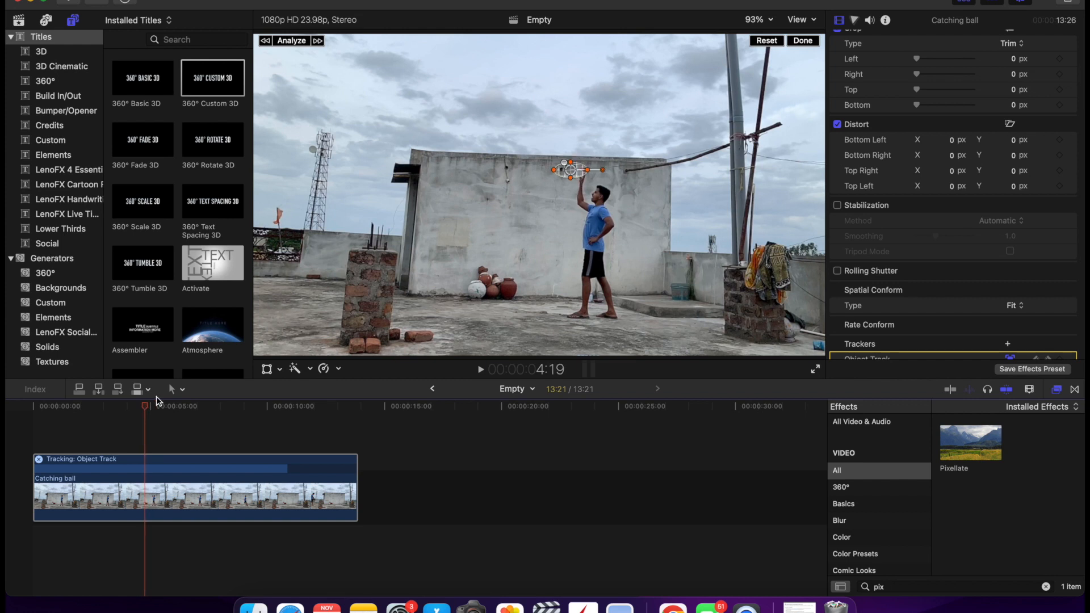
{"action": "left_click_drag", "start_coordinate": [571, 173], "coordinate": [587, 176]}
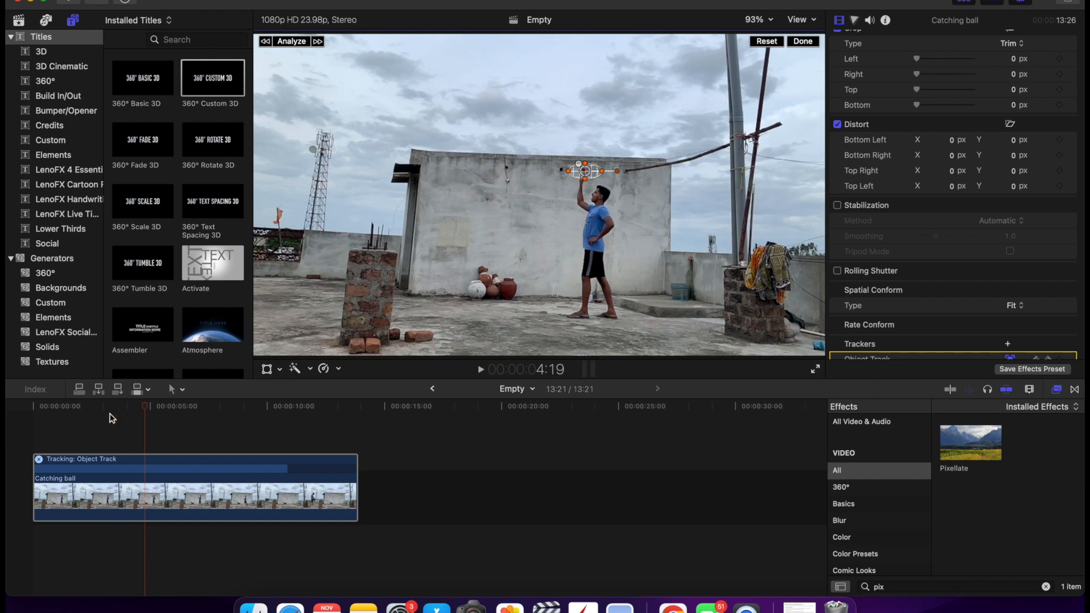
{"action": "left_click_drag", "start_coordinate": [146, 405], "coordinate": [145, 406]}
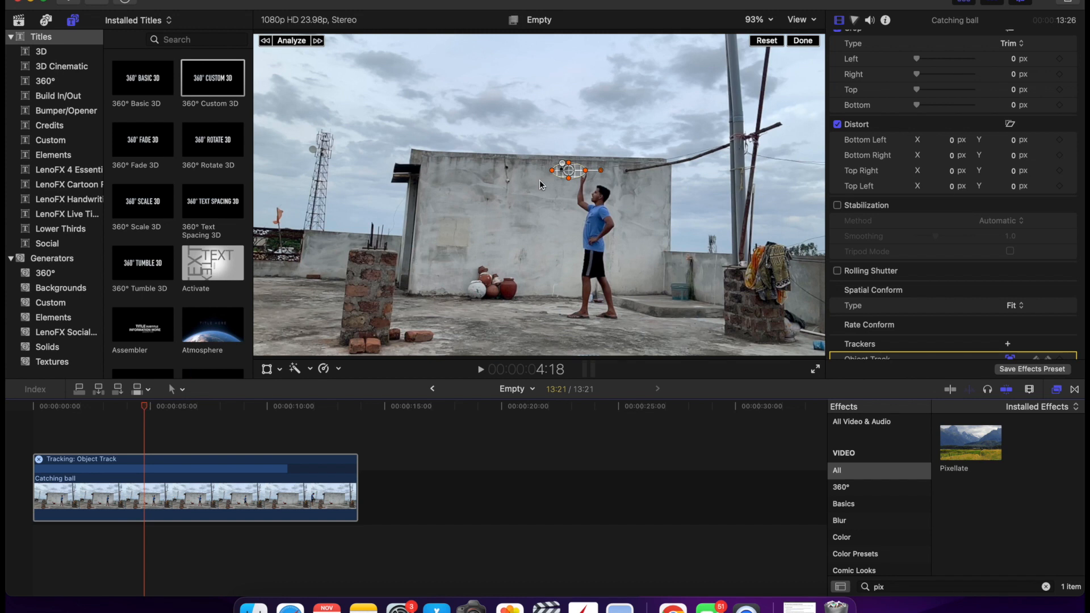
{"action": "left_click_drag", "start_coordinate": [568, 174], "coordinate": [586, 176]}
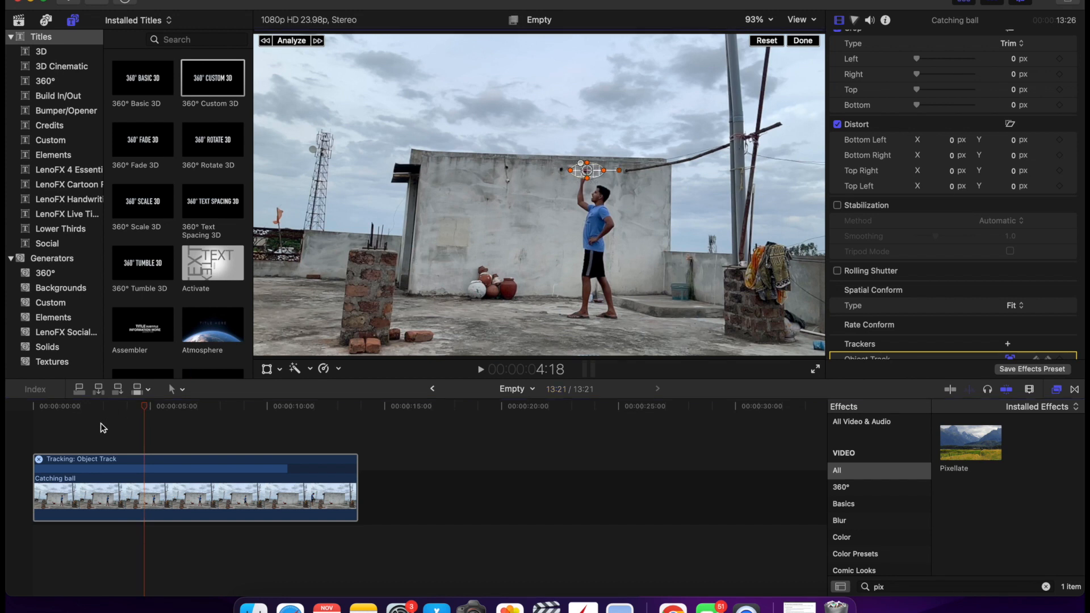
{"action": "mouse_move", "coordinate": [150, 406]}
{"action": "left_mouse_down"}
{"action": "mouse_move", "coordinate": [139, 407]}
{"action": "mouse_move", "coordinate": [148, 407]}
{"action": "left_mouse_up"}
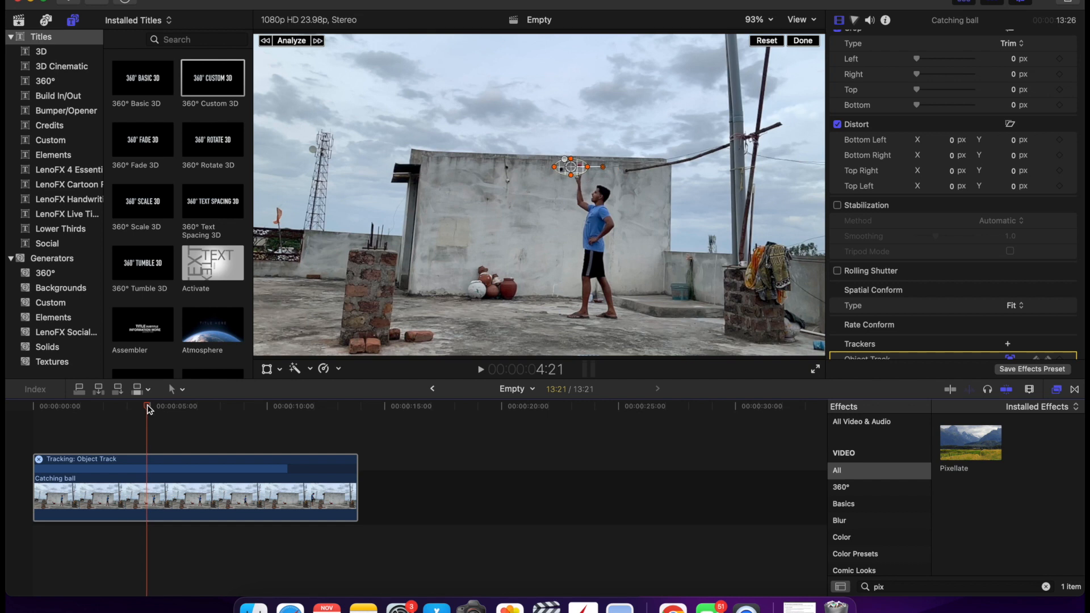
{"action": "left_click_drag", "start_coordinate": [570, 169], "coordinate": [580, 169]}
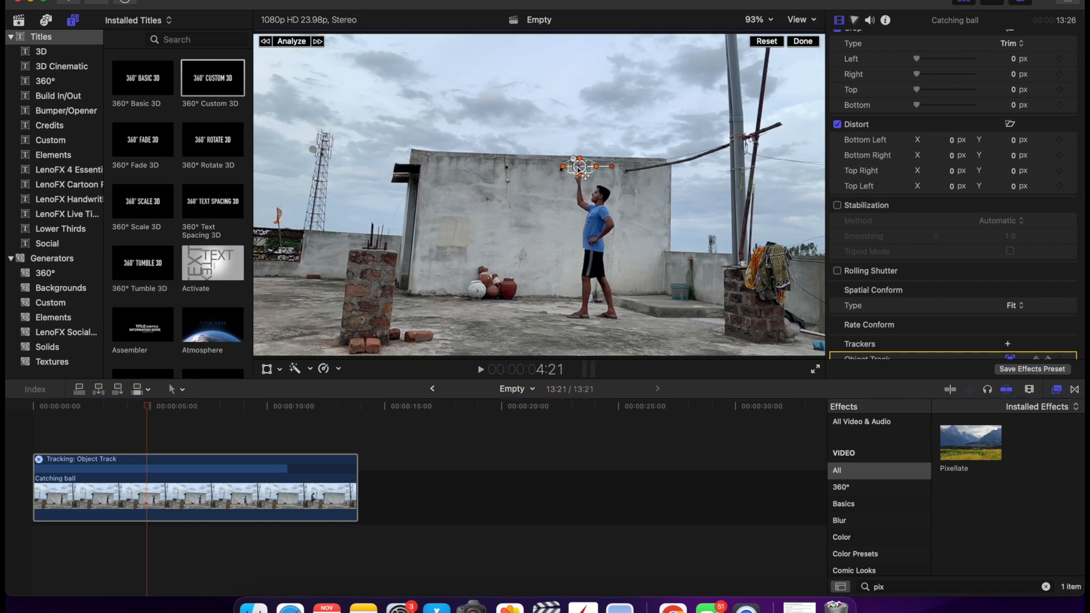
{"action": "mouse_move", "coordinate": [151, 410]}
{"action": "left_mouse_down"}
{"action": "mouse_move", "coordinate": [171, 409]}
{"action": "mouse_move", "coordinate": [143, 410]}
{"action": "left_mouse_up"}
{"action": "key", "text": "space"}
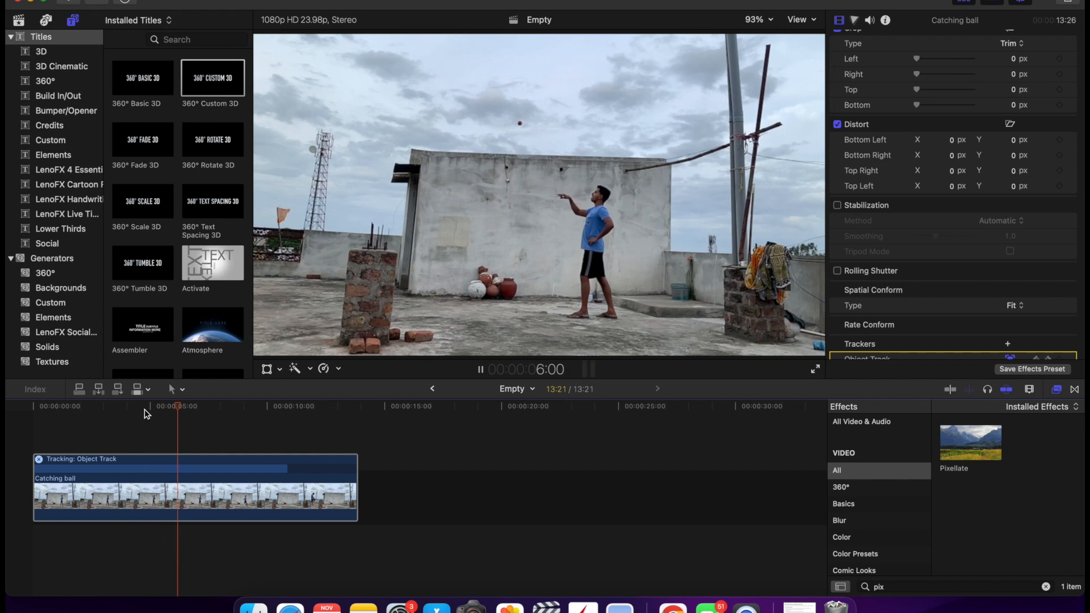
{"action": "key", "text": "space"}
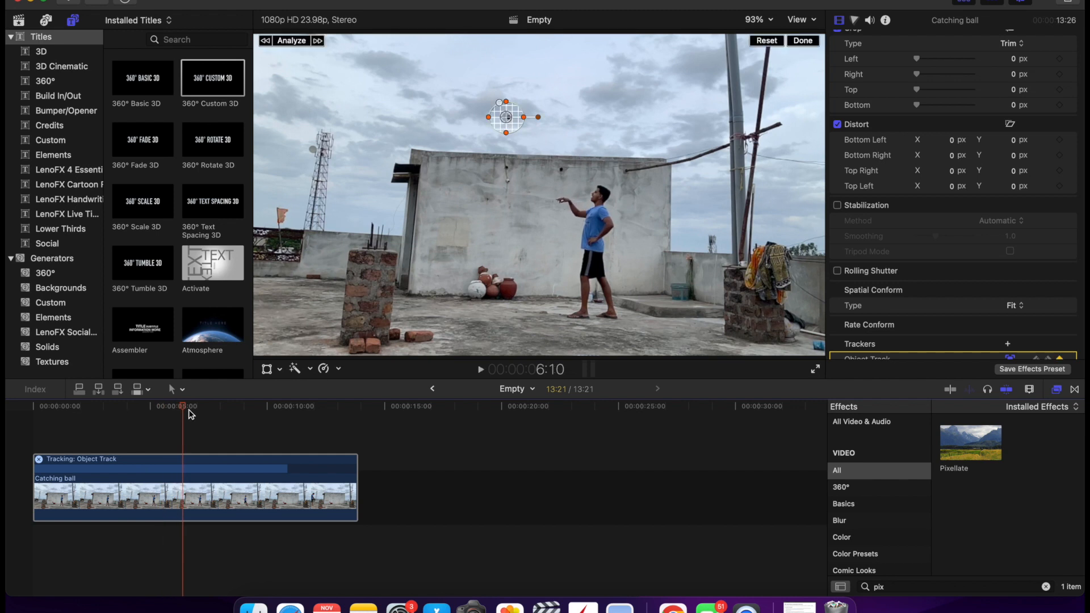
Add the 360° Custom 3D title over the video at 4:12 with a tracker, and set its text size to 91.
{"action": "left_click_drag", "start_coordinate": [185, 408], "coordinate": [141, 424]}
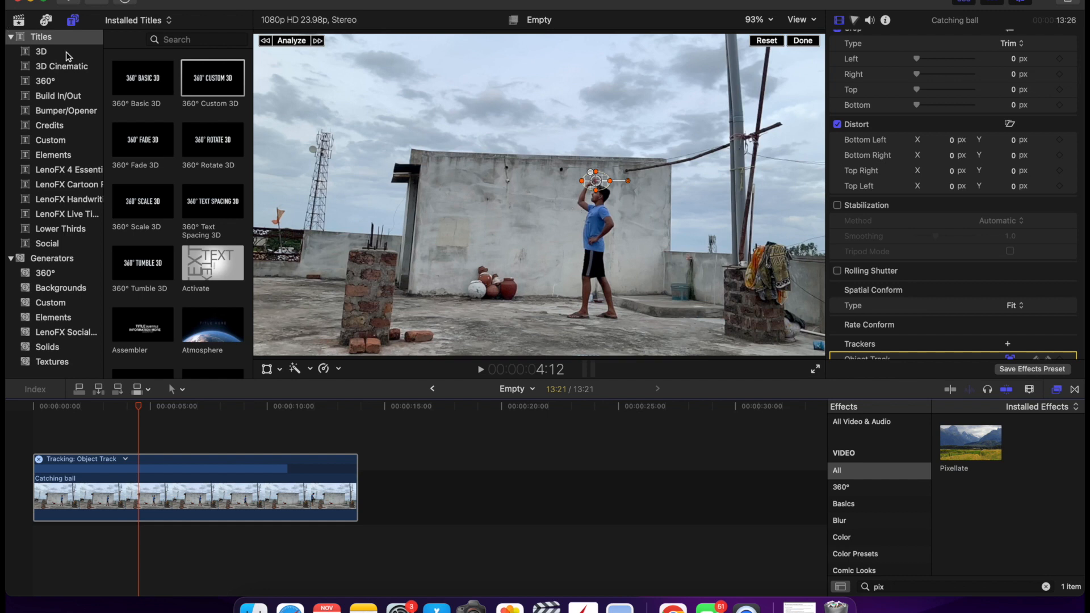
{"action": "left_click", "coordinate": [50, 38]}
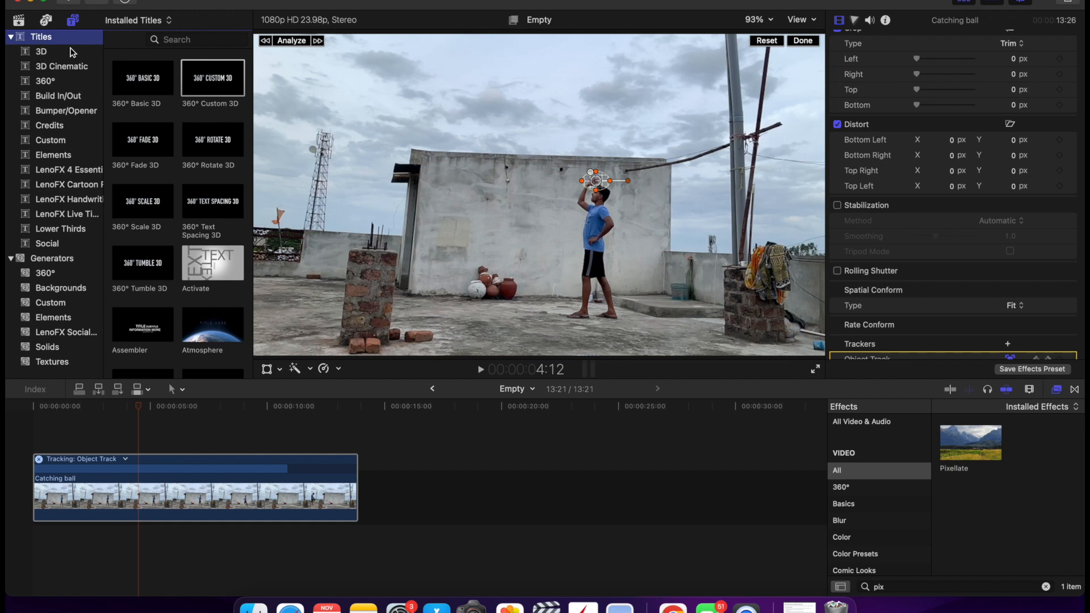
{"action": "left_click_drag", "start_coordinate": [210, 85], "coordinate": [691, 147]}
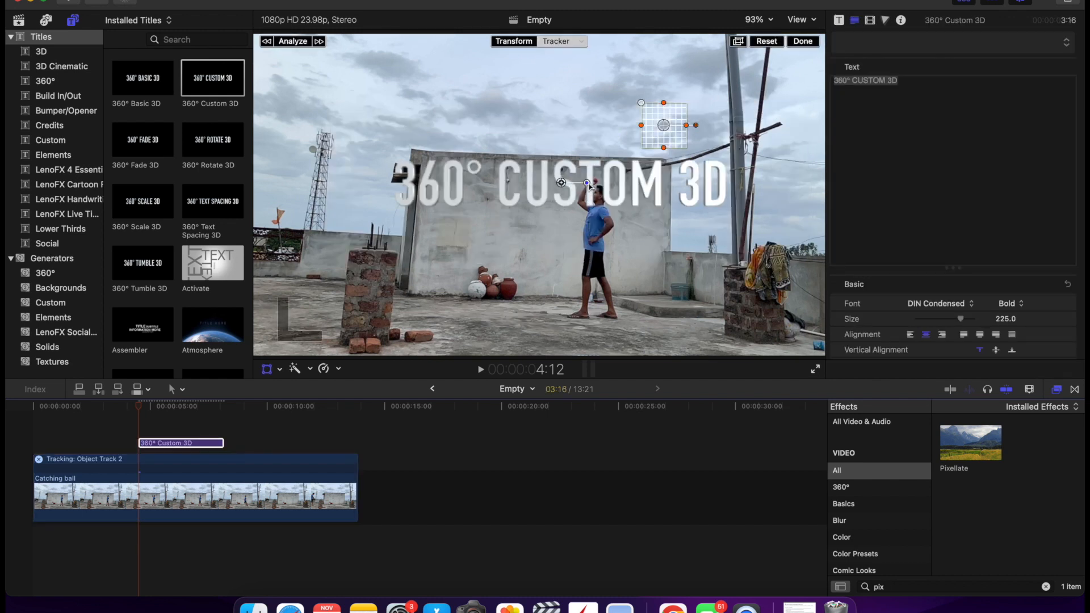
{"action": "left_click_drag", "start_coordinate": [958, 322], "coordinate": [933, 321]}
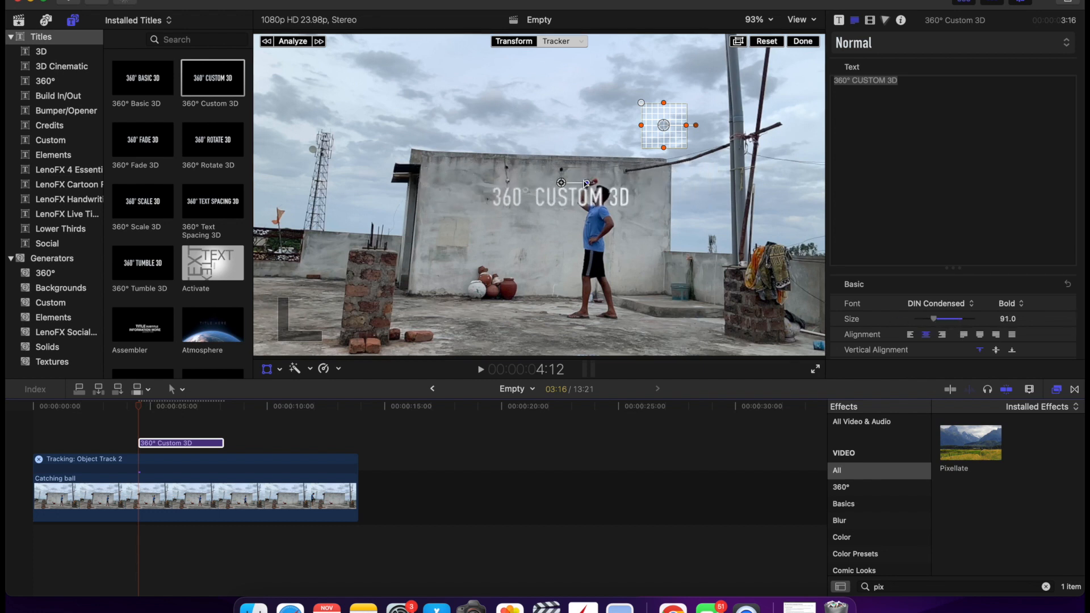
Move the title up and to the right in the picture so it starts beside the ball at 4:20.
{"action": "left_click_drag", "start_coordinate": [561, 183], "coordinate": [667, 168]}
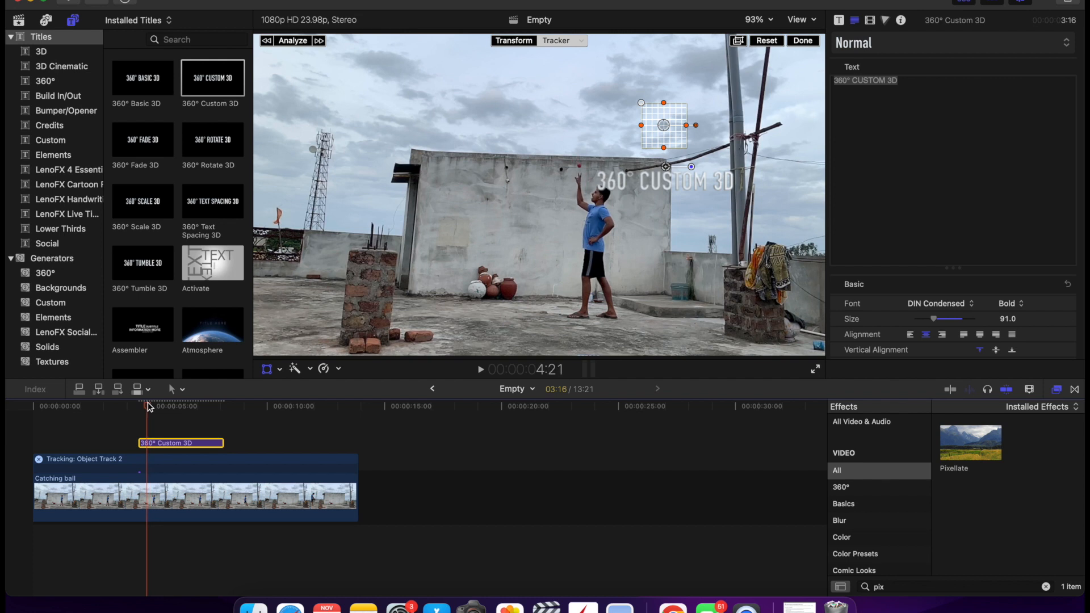
{"action": "left_click_drag", "start_coordinate": [149, 402], "coordinate": [147, 402]}
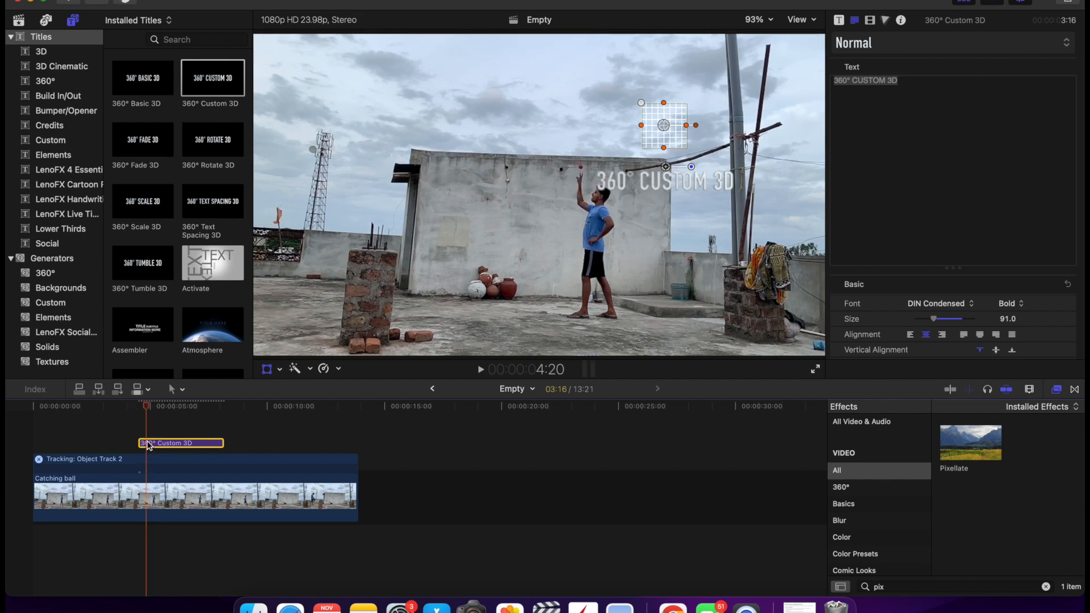
{"action": "left_click_drag", "start_coordinate": [666, 166], "coordinate": [655, 153]}
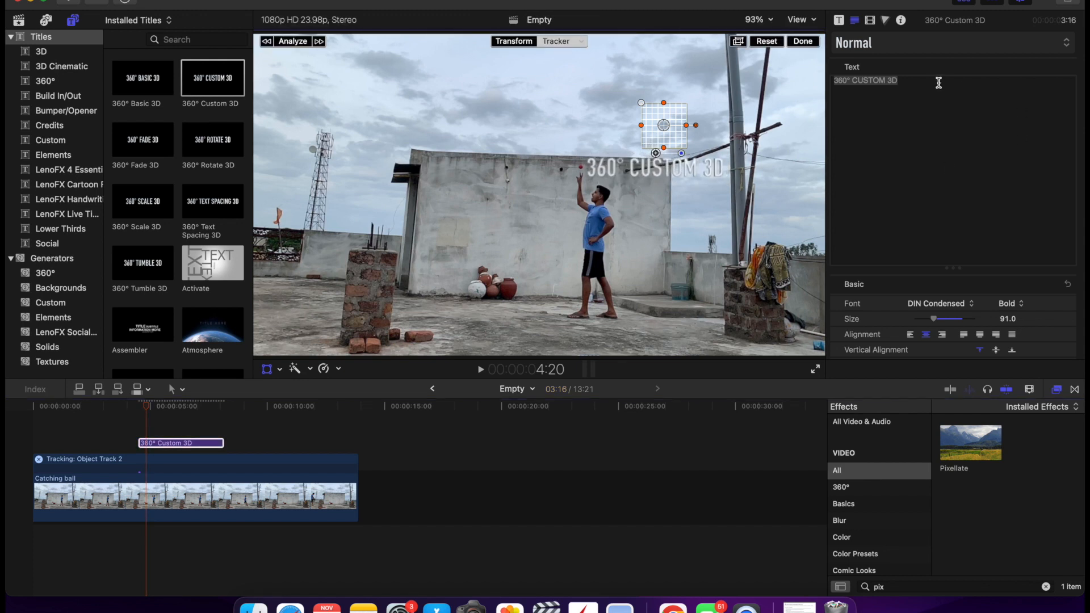
Replace the title's text with "Here I'm".
{"action": "left_click", "coordinate": [911, 87]}
{"action": "left_click_drag", "start_coordinate": [922, 82], "coordinate": [726, 81]}
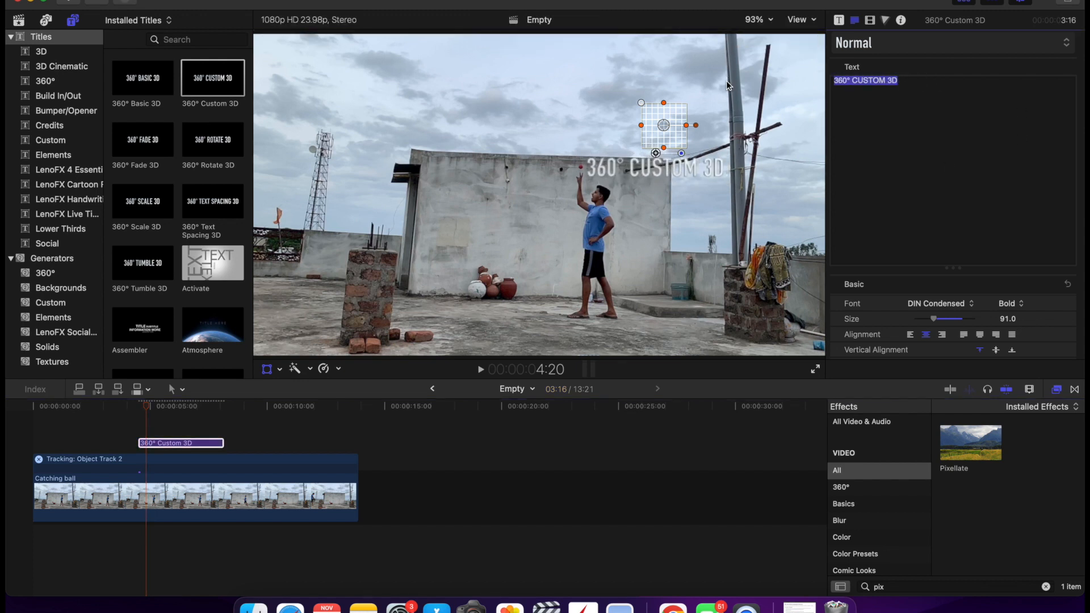
{"action": "type", "text": "Here"}
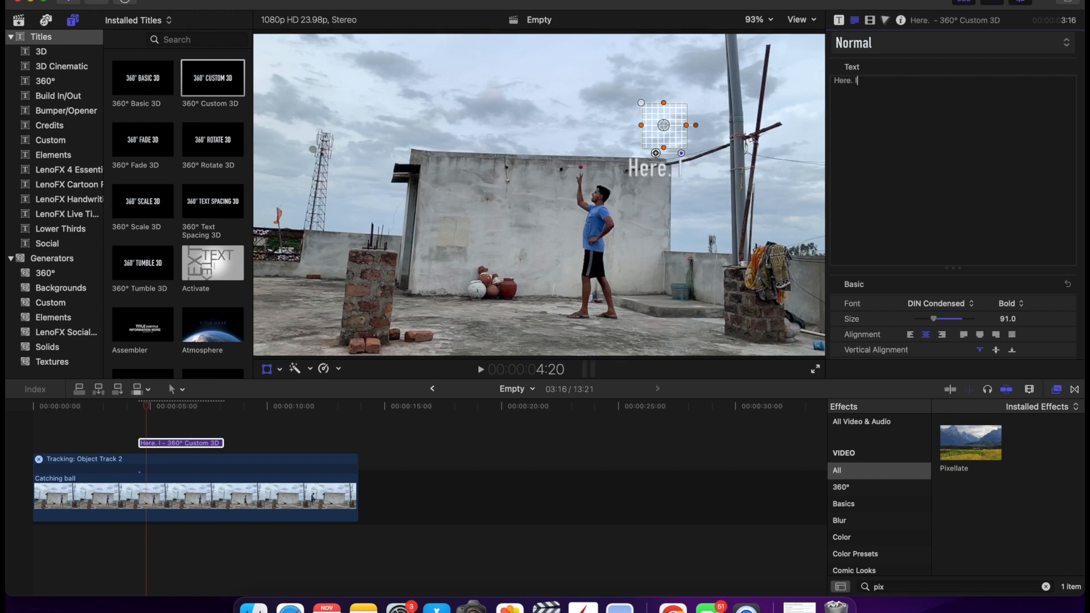
{"action": "type", "text": " I'm"}
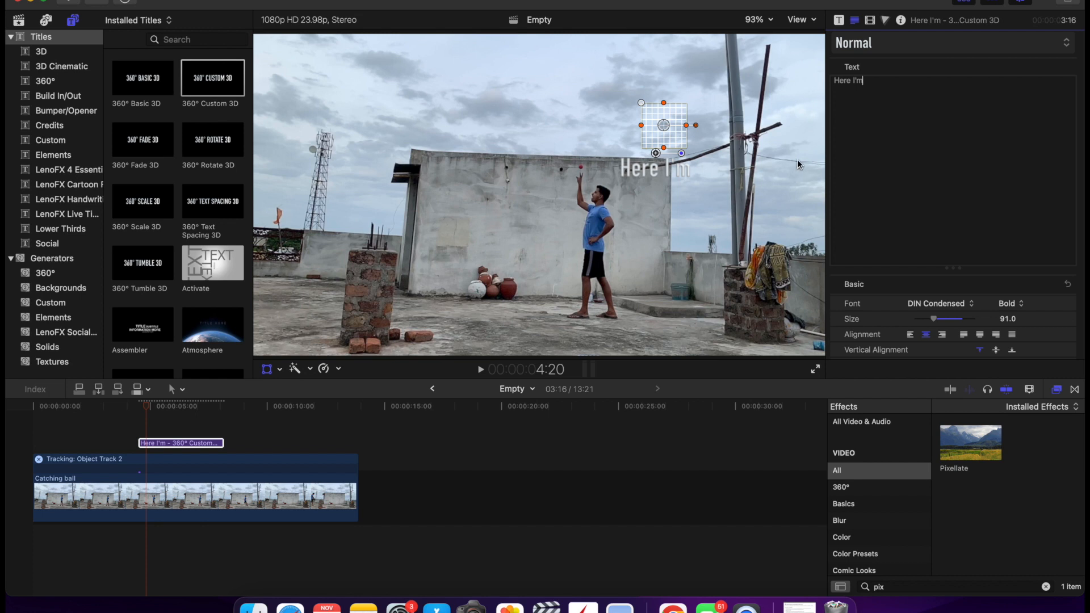
Move the title left in the picture, closer to the ball at 4:20, and set its shiny plastic material color to pink.
{"action": "left_click_drag", "start_coordinate": [657, 154], "coordinate": [624, 155]}
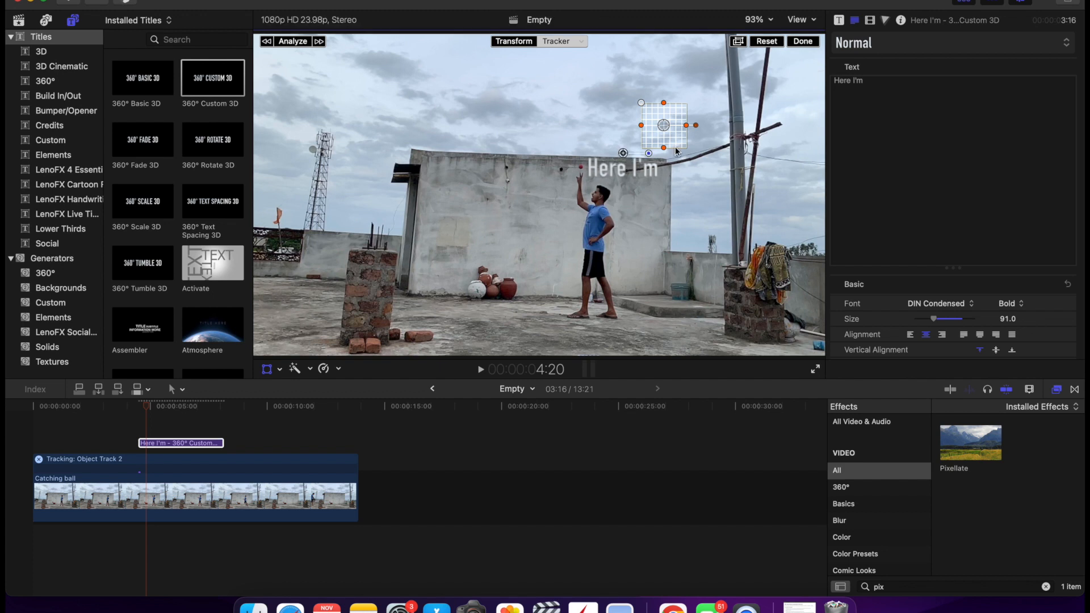
{"action": "scroll", "coordinate": [981, 299], "scroll_direction": "down", "scroll_amount": 10}
{"action": "scroll", "coordinate": [982, 299], "scroll_direction": "down", "scroll_amount": 5}
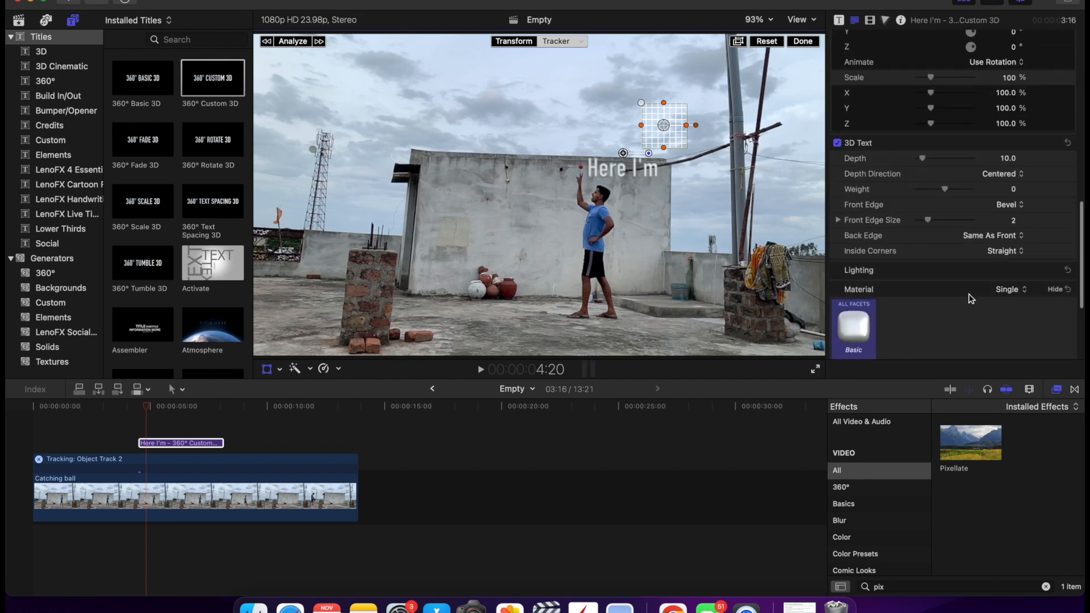
{"action": "scroll", "coordinate": [971, 299], "scroll_direction": "down", "scroll_amount": 5}
{"action": "left_click", "coordinate": [1023, 313]}
{"action": "left_click_drag", "start_coordinate": [982, 375], "coordinate": [979, 424]}
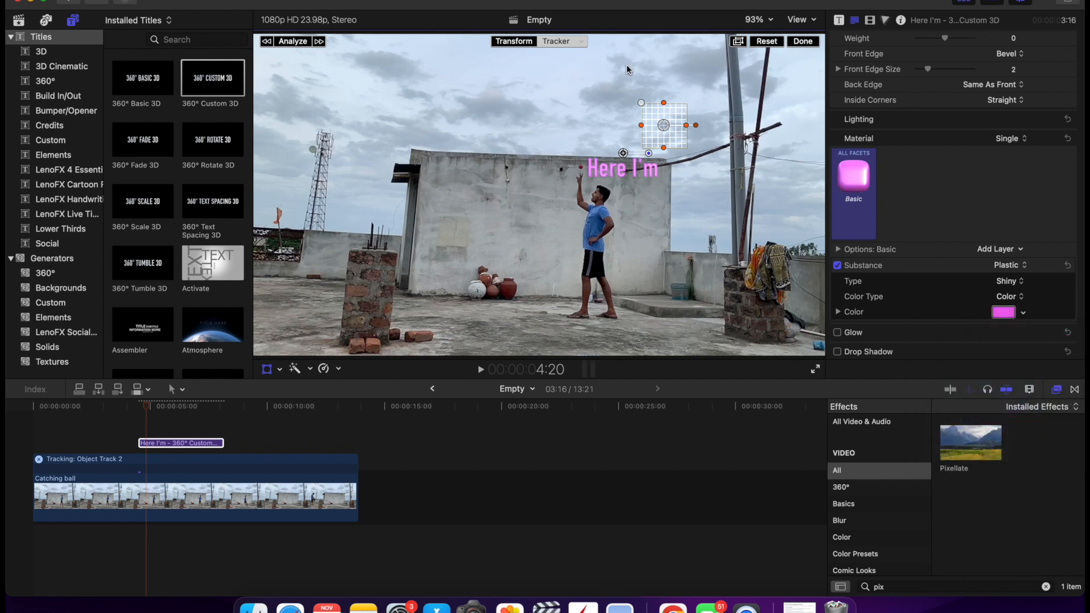
Set the title's tracker to Object Track from the Catching ball clip, starting from 4:12.
{"action": "left_click", "coordinate": [138, 407]}
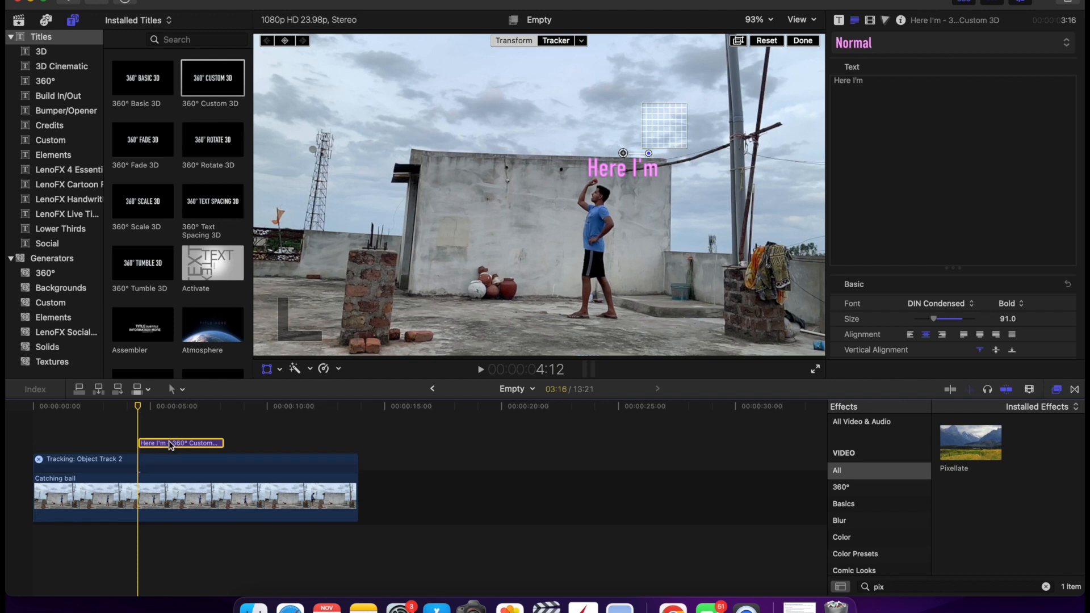
{"action": "left_click", "coordinate": [582, 41]}
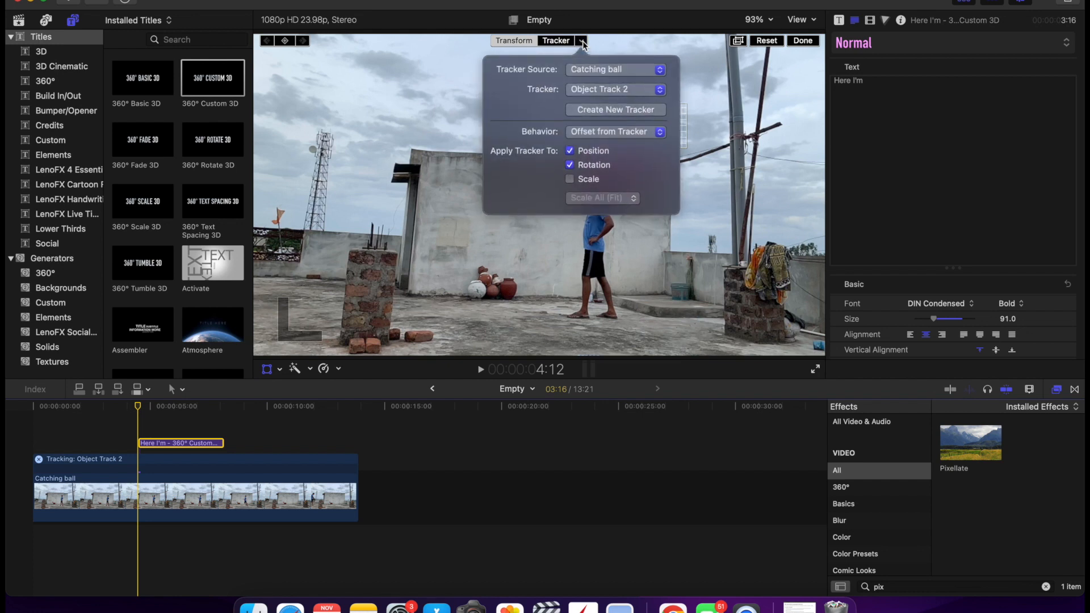
{"action": "left_click", "coordinate": [653, 89]}
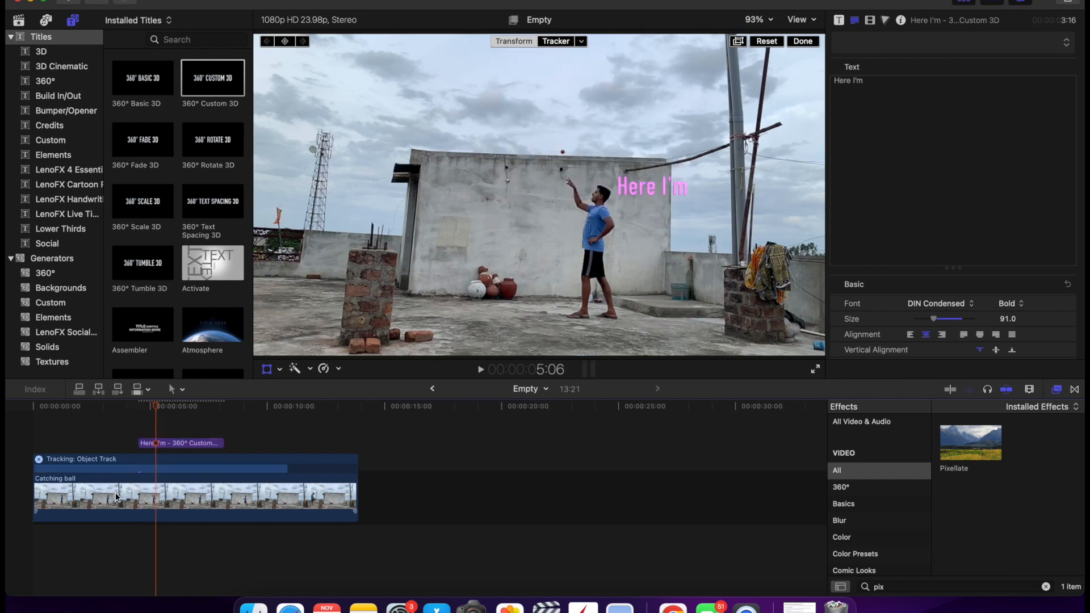
Compare the Catching ball clip's two trackers and delete Object Track 2.
{"action": "left_click", "coordinate": [116, 498]}
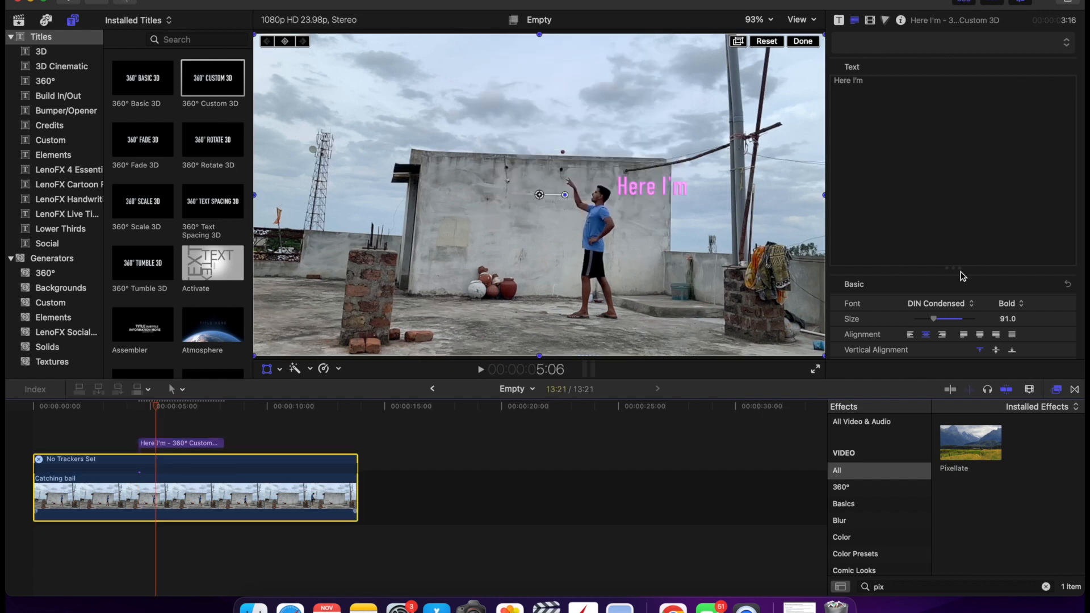
{"action": "scroll", "coordinate": [954, 196], "scroll_direction": "down", "scroll_amount": 5}
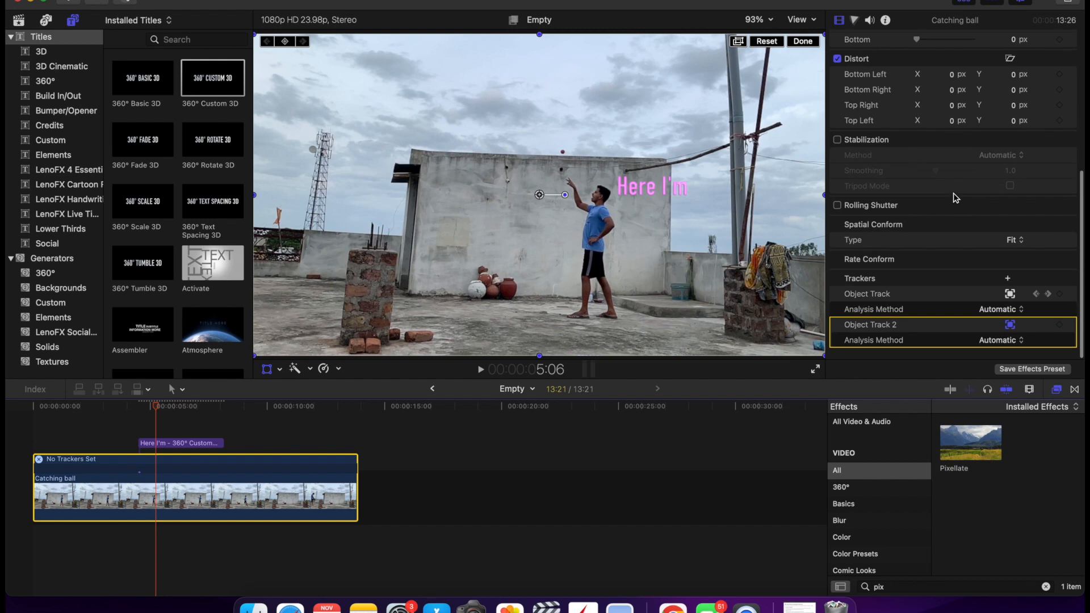
{"action": "left_click", "coordinate": [906, 301]}
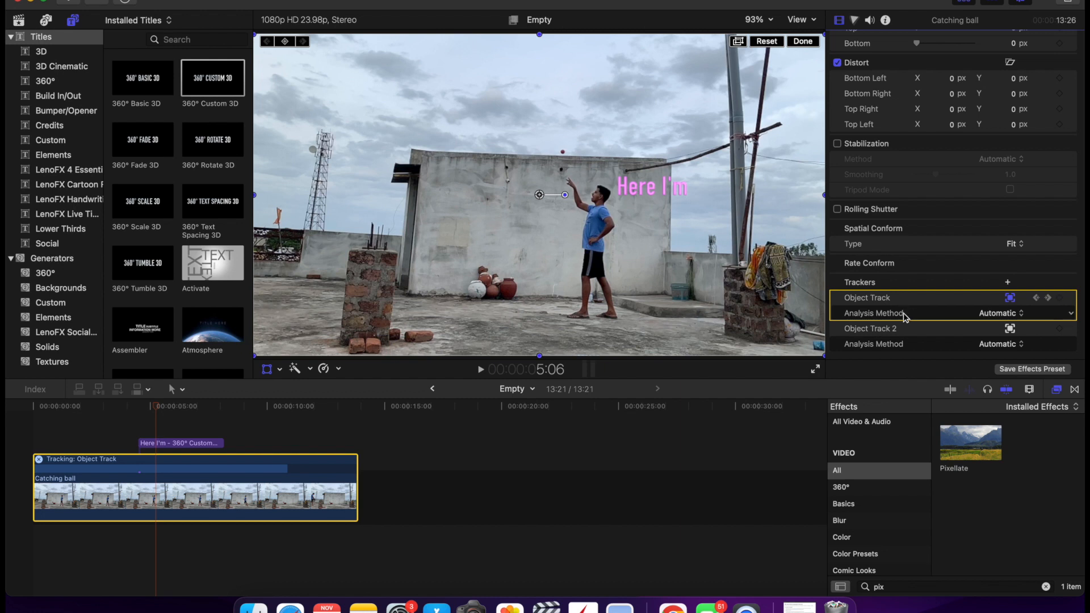
{"action": "left_click", "coordinate": [903, 328]}
{"action": "left_click", "coordinate": [907, 308]}
{"action": "left_click", "coordinate": [903, 331]}
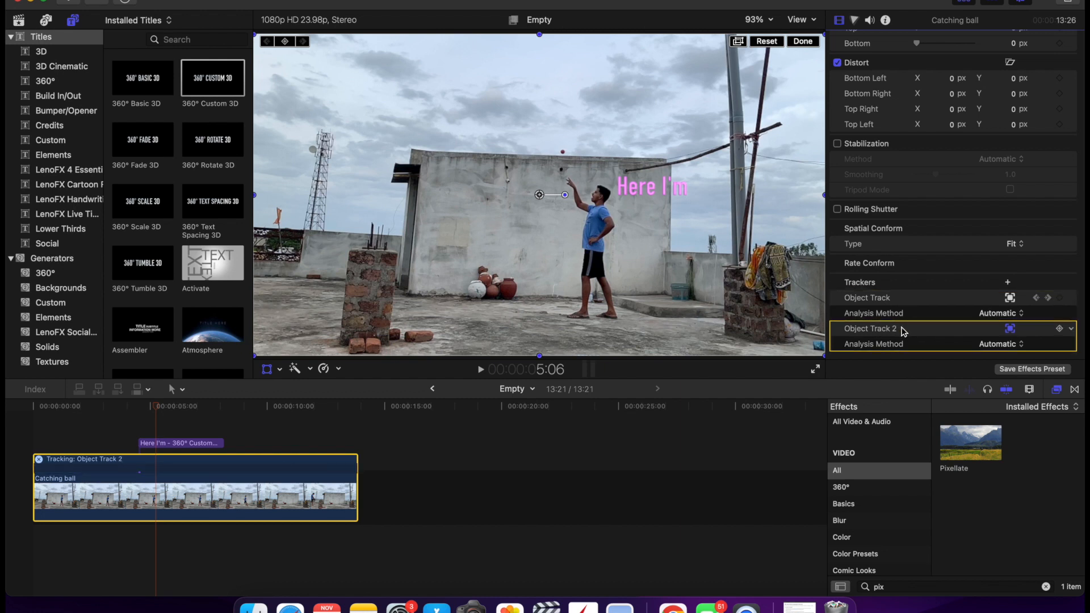
{"action": "left_click", "coordinate": [903, 331]}
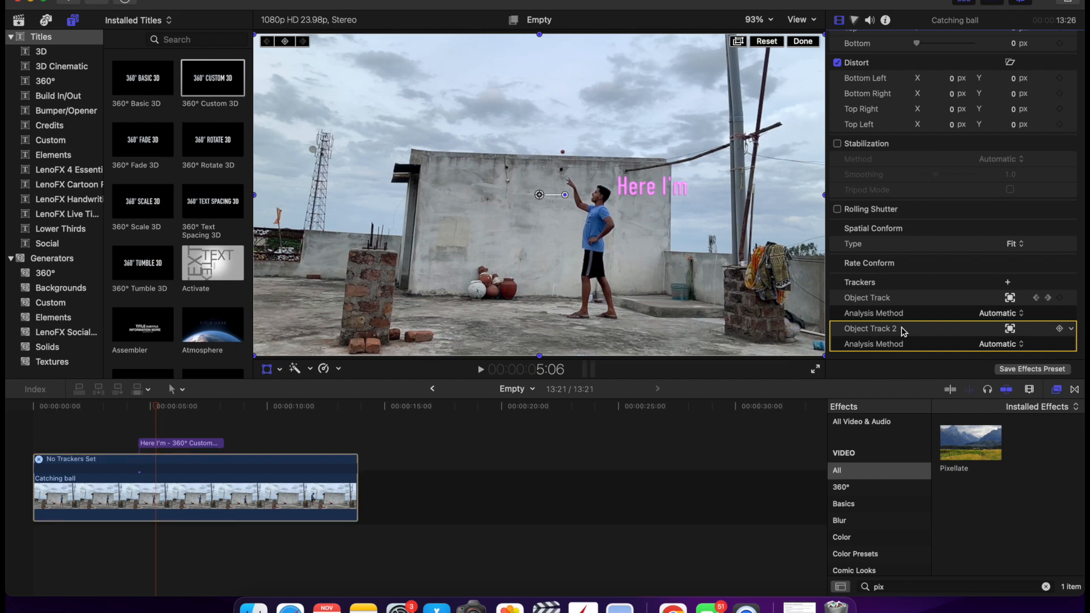
{"action": "left_click", "coordinate": [147, 443]}
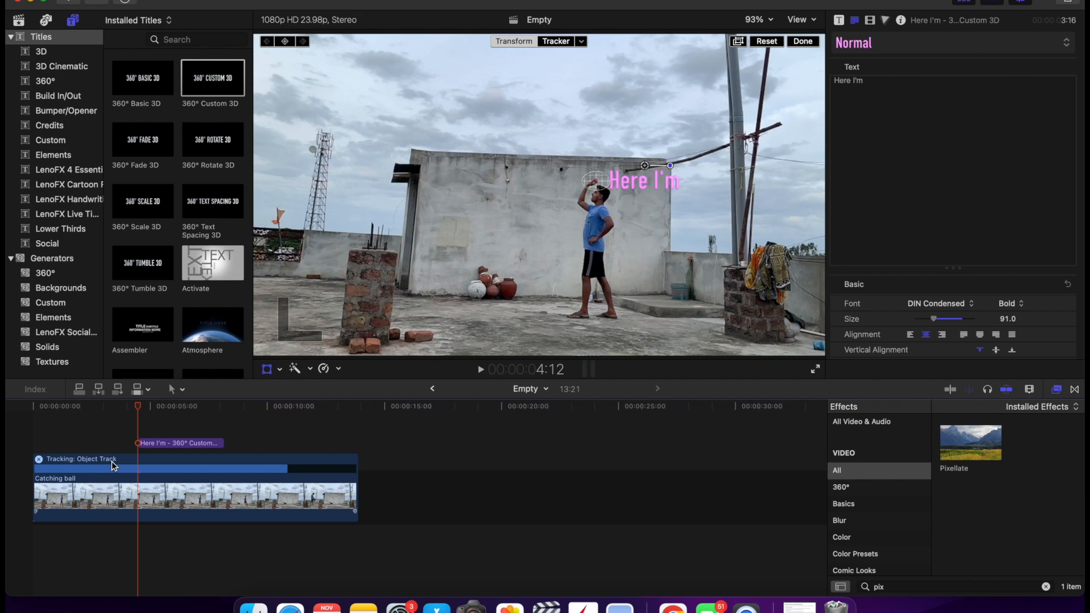
Rename the Catching ball clip's remaining tracker as "Ball Trackeer".
{"action": "left_click", "coordinate": [288, 503]}
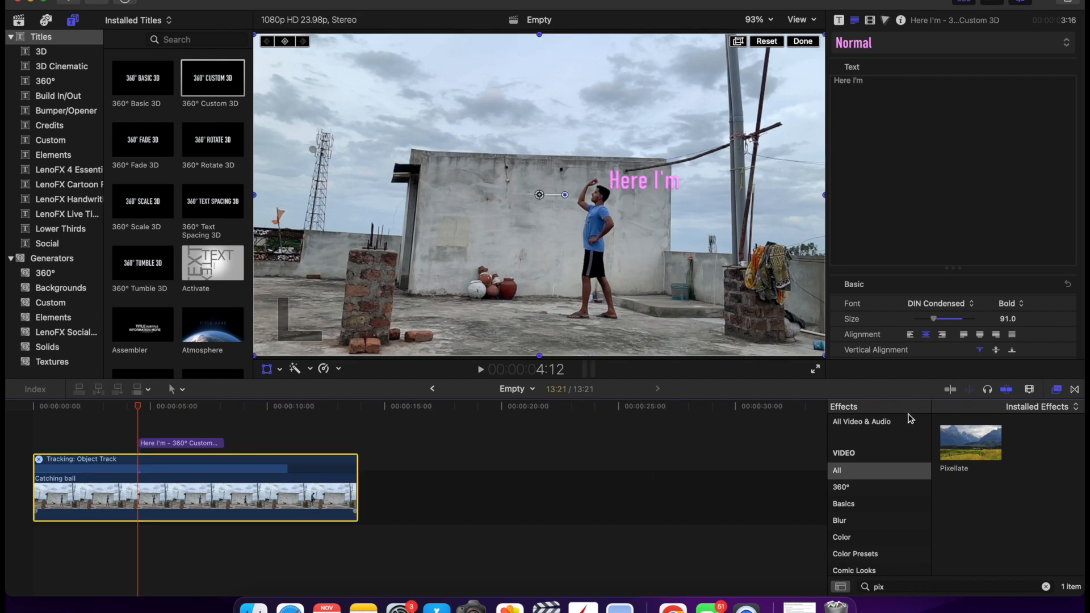
{"action": "scroll", "coordinate": [943, 273], "scroll_direction": "down", "scroll_amount": 10}
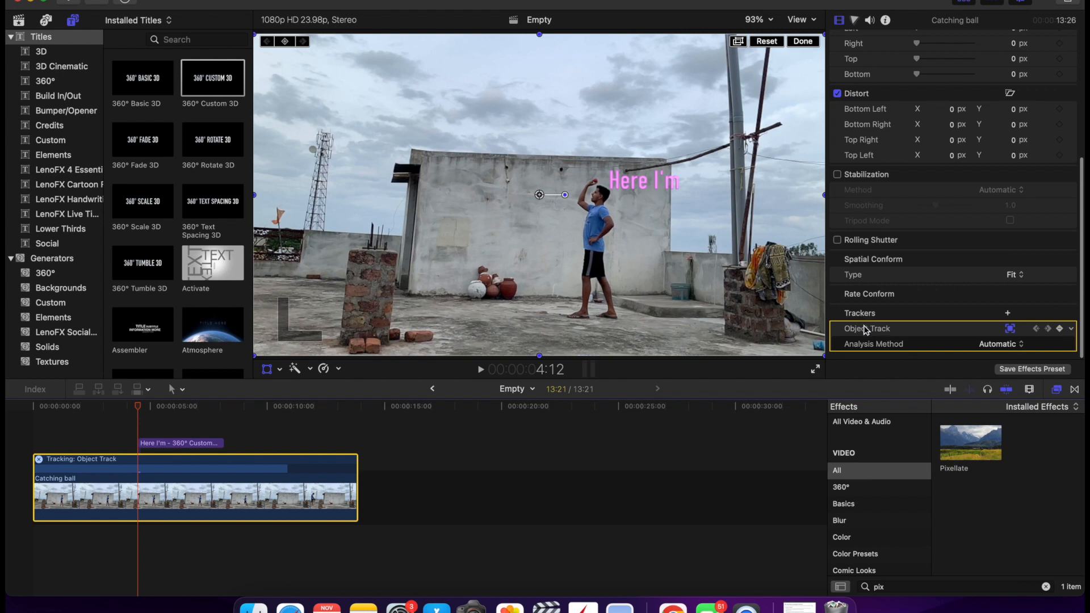
{"action": "double_click", "coordinate": [875, 330]}
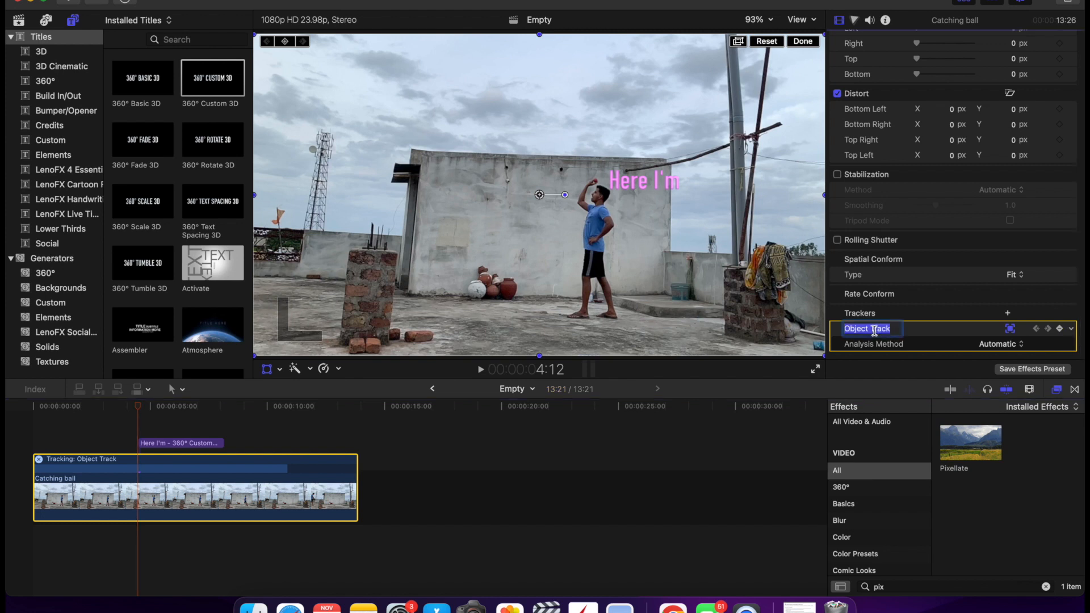
{"action": "type", "text": "Ba"}
{"action": "type", "text": "ll. rac"}
{"action": "key", "text": "BackSpace"}
{"action": "key", "text": "BackSpace"}
{"action": "key", "text": "BackSpace"}
{"action": "type", "text": "acker"}
{"action": "key", "text": "Return"}
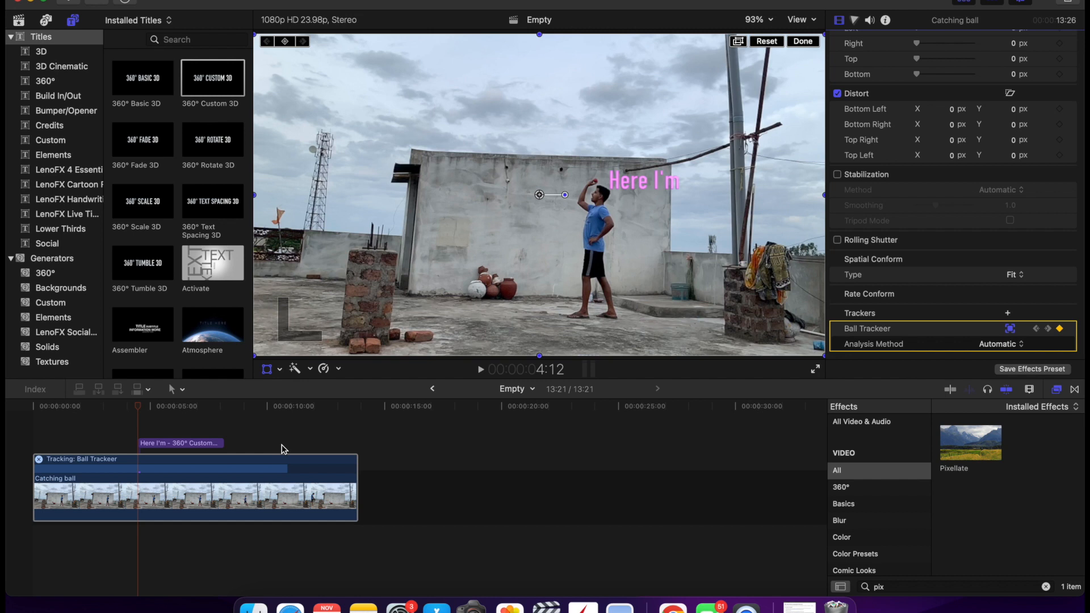
Review the title's tracker settings and play the sequence from 4:12 to check how the title follows the ball.
{"action": "left_click", "coordinate": [171, 443]}
{"action": "left_click", "coordinate": [581, 42]}
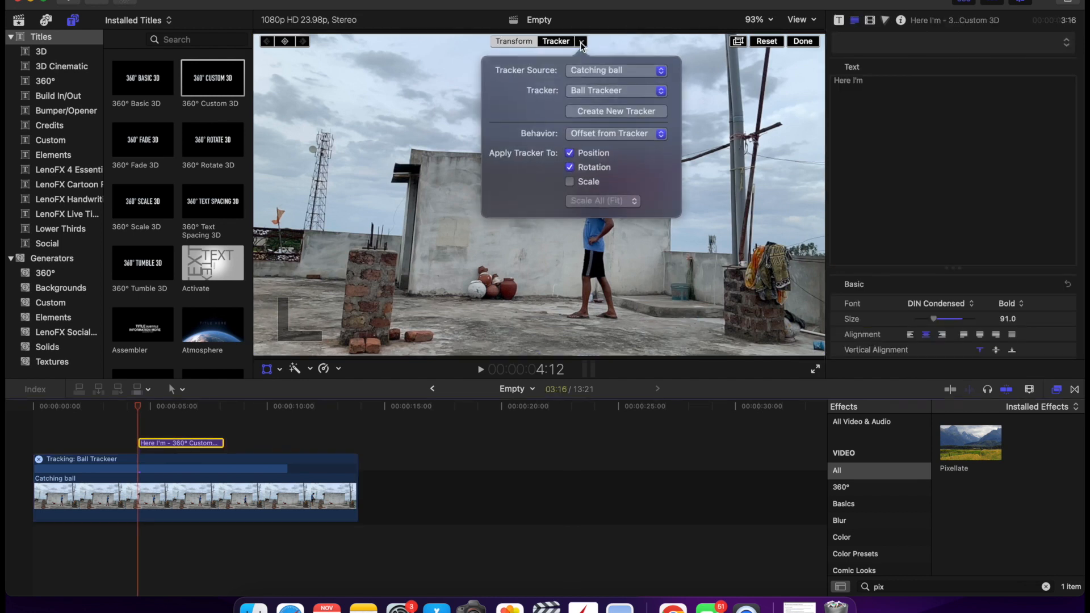
{"action": "left_click", "coordinate": [700, 83]}
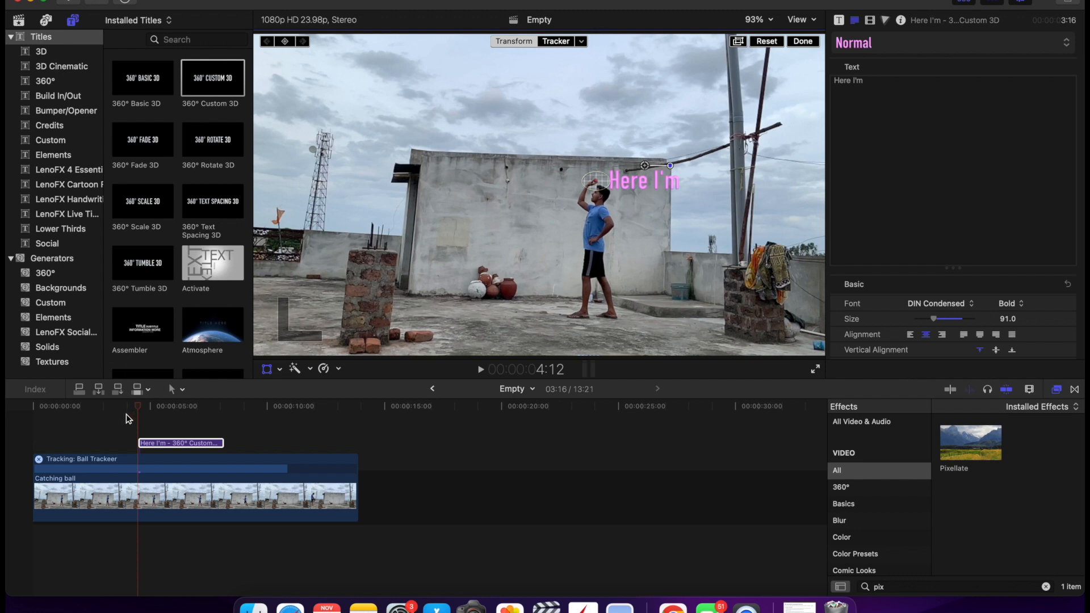
{"action": "key", "text": "space"}
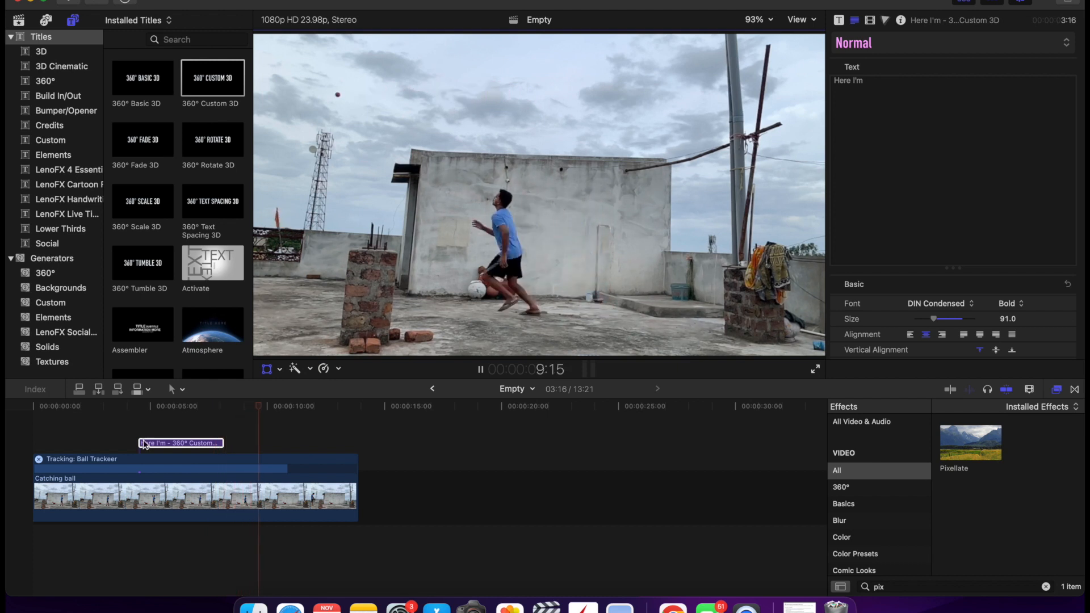
{"action": "left_click", "coordinate": [147, 421]}
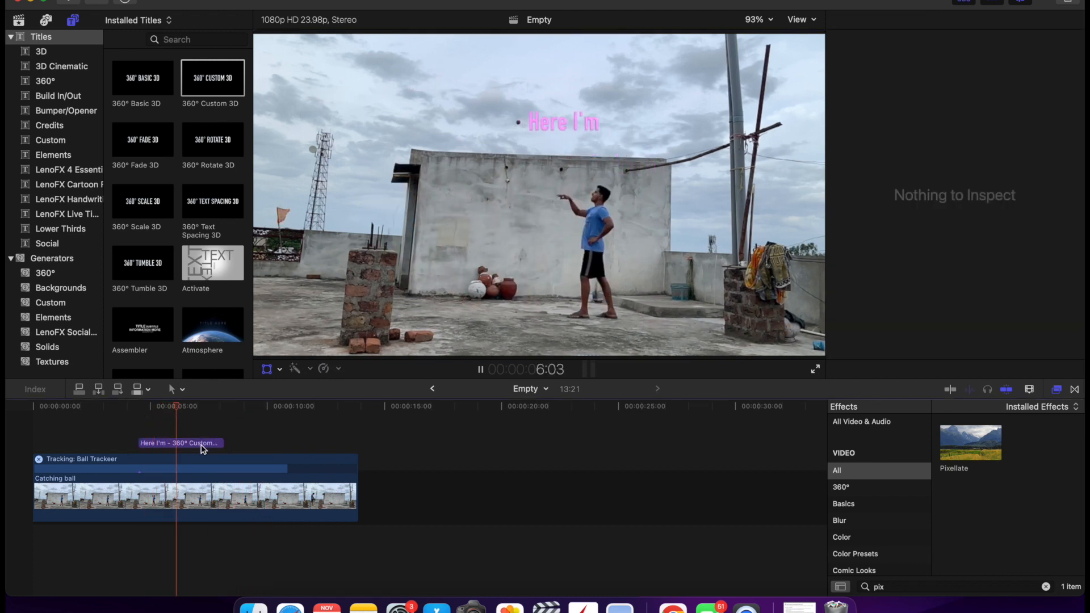
Extend the end of the title to a 6:22 duration and play it through to 10:22 to check the tracking.
{"action": "left_click_drag", "start_coordinate": [224, 443], "coordinate": [266, 442]}
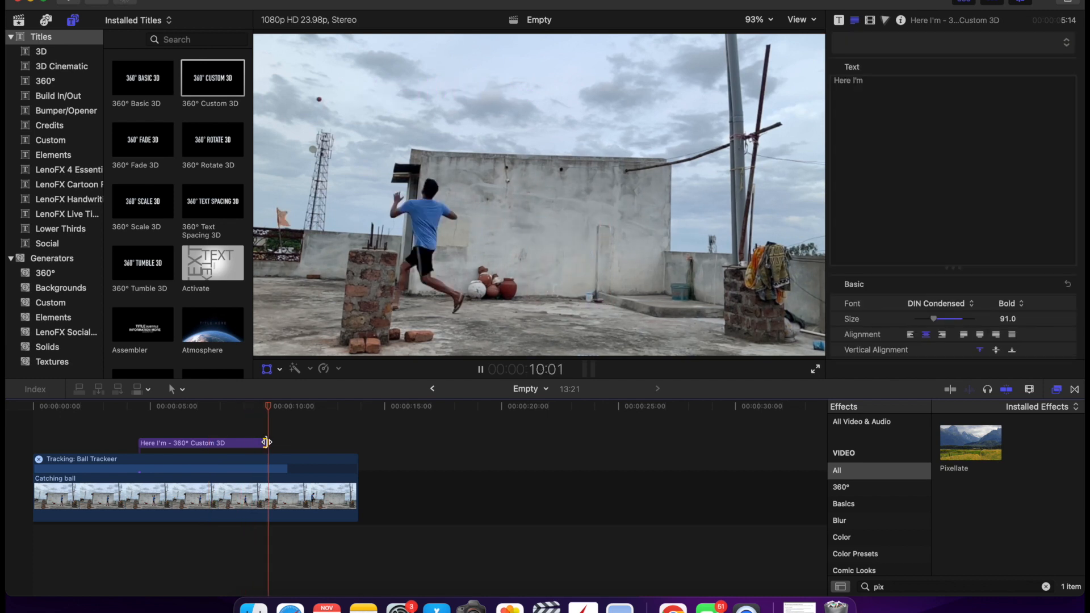
{"action": "left_click_drag", "start_coordinate": [266, 443], "coordinate": [296, 443]}
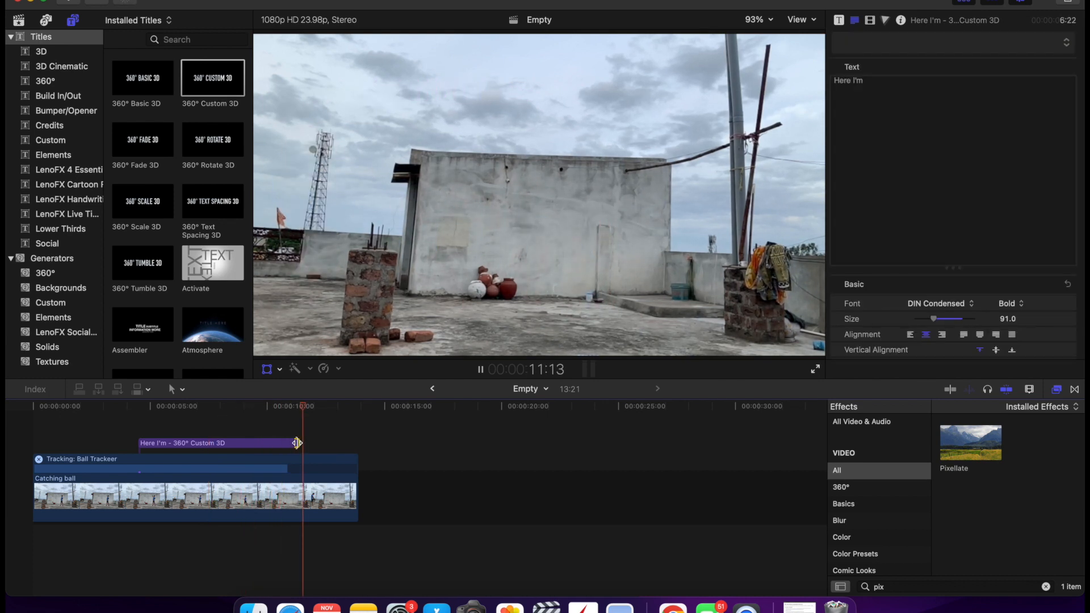
{"action": "left_click", "coordinate": [194, 420]}
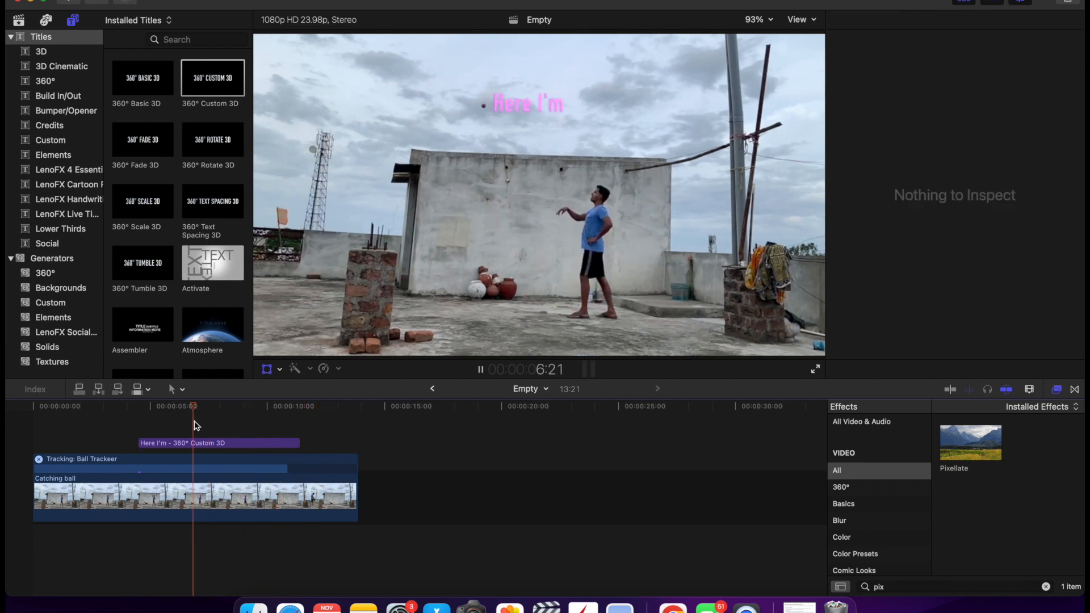
{"action": "left_click", "coordinate": [163, 427]}
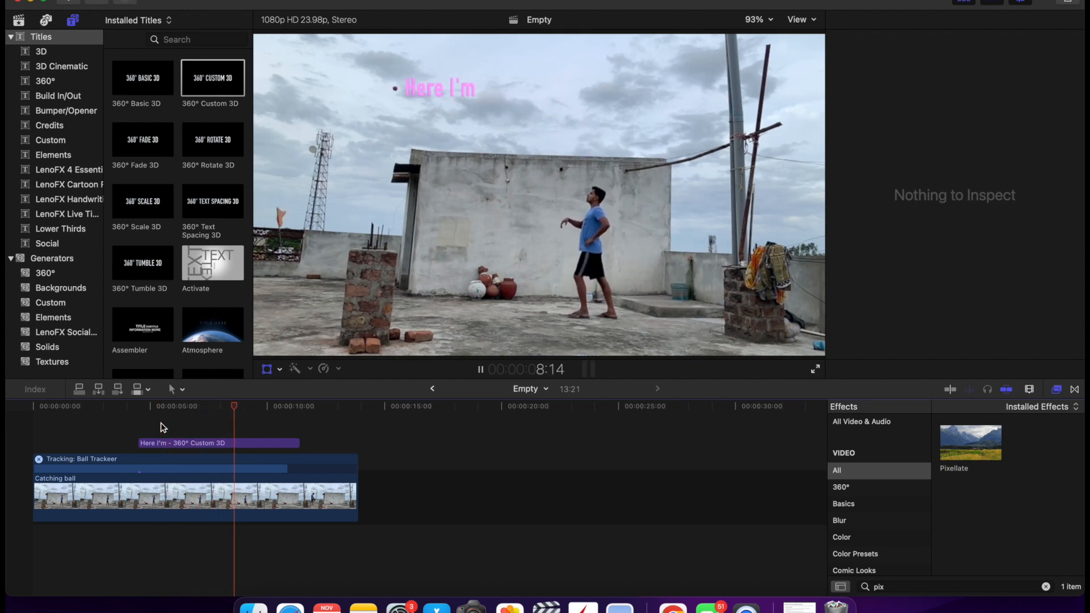
{"action": "key", "text": "space"}
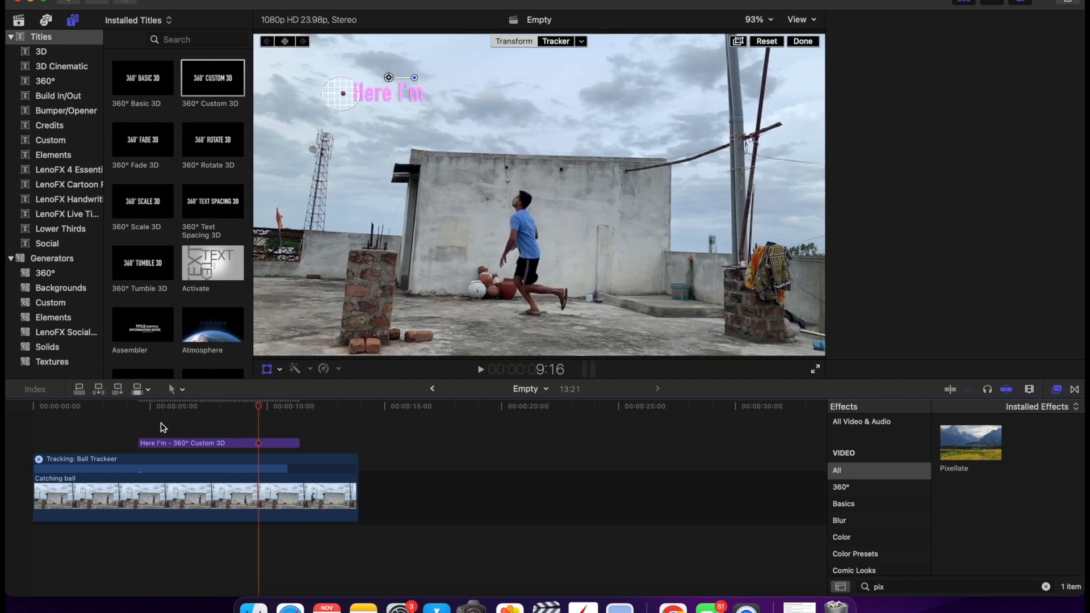
{"action": "key", "text": "cmd+4"}
{"action": "key", "text": "space"}
{"action": "key", "text": "space"}
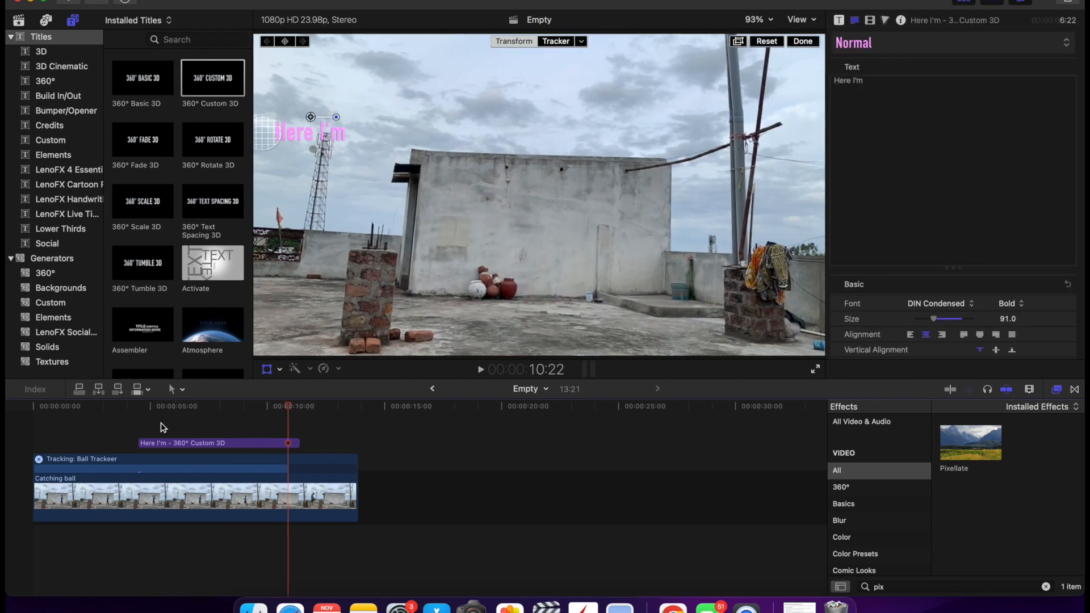